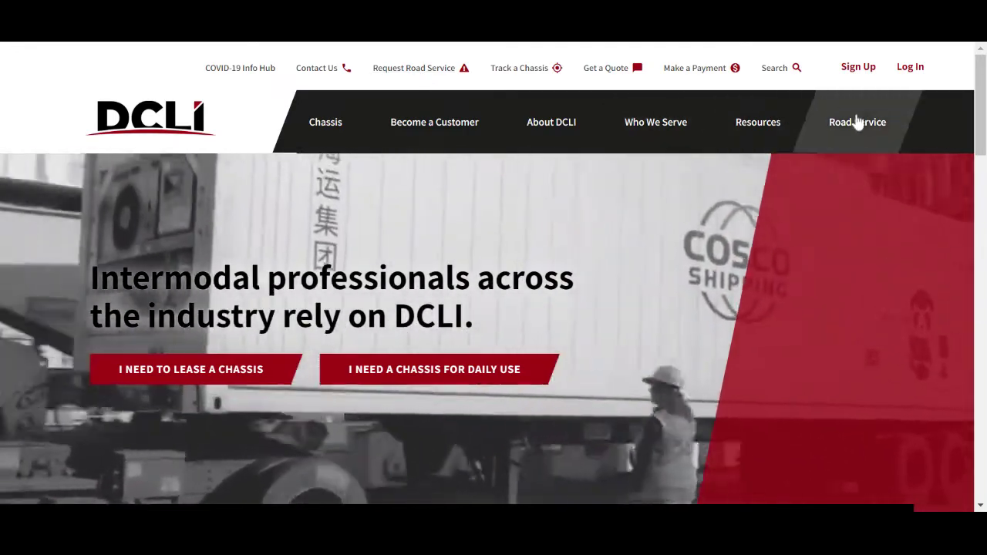
# Step: Go to the Request Road Service page from the footer and start the request form
pyautogui.moveTo(857, 124)
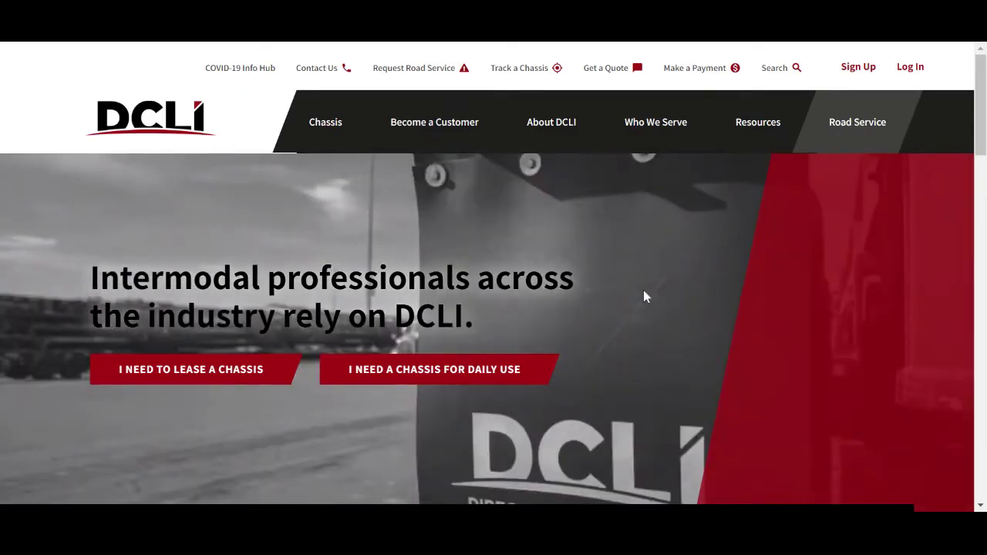
pyautogui.scroll(-20, 631, 290)
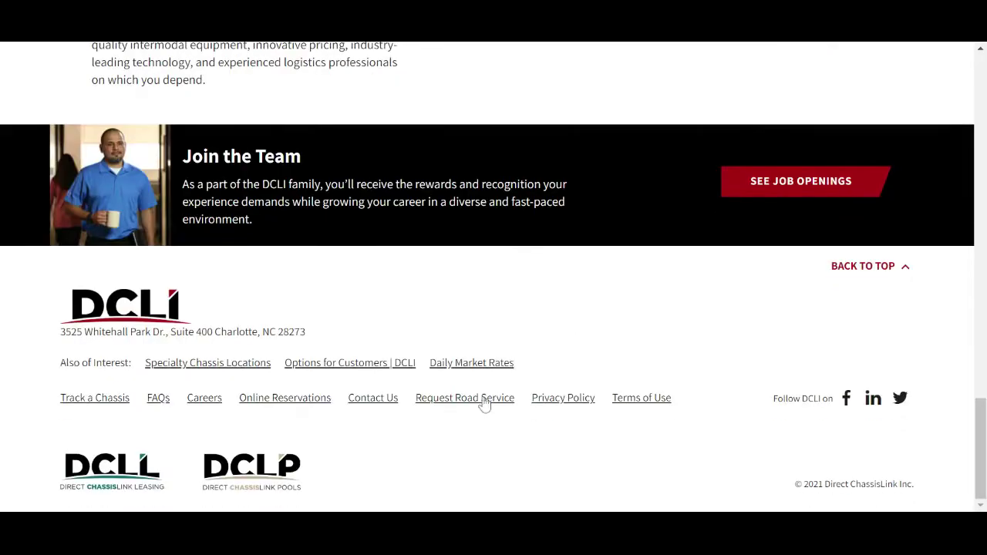
pyautogui.click(482, 402)
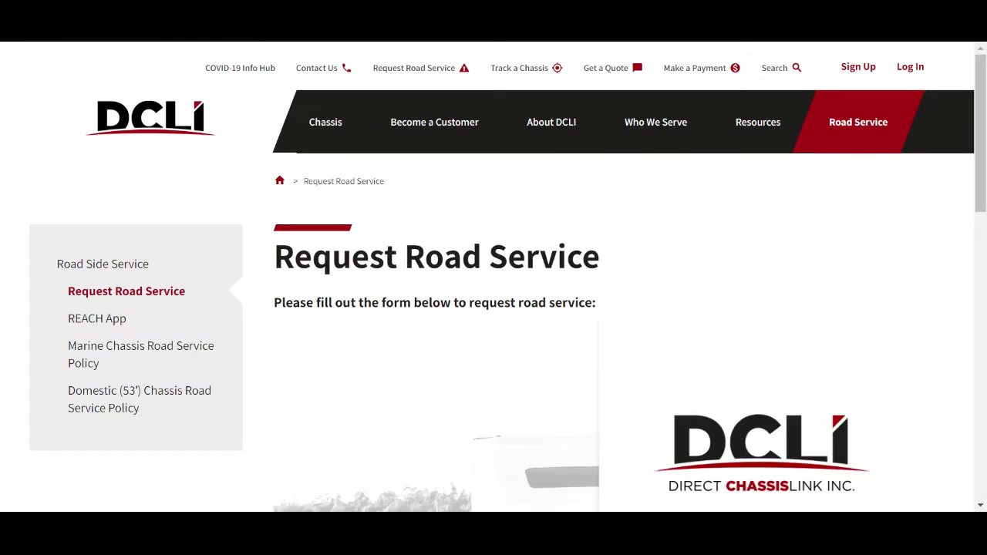
pyautogui.scroll(-4, 640, 306)
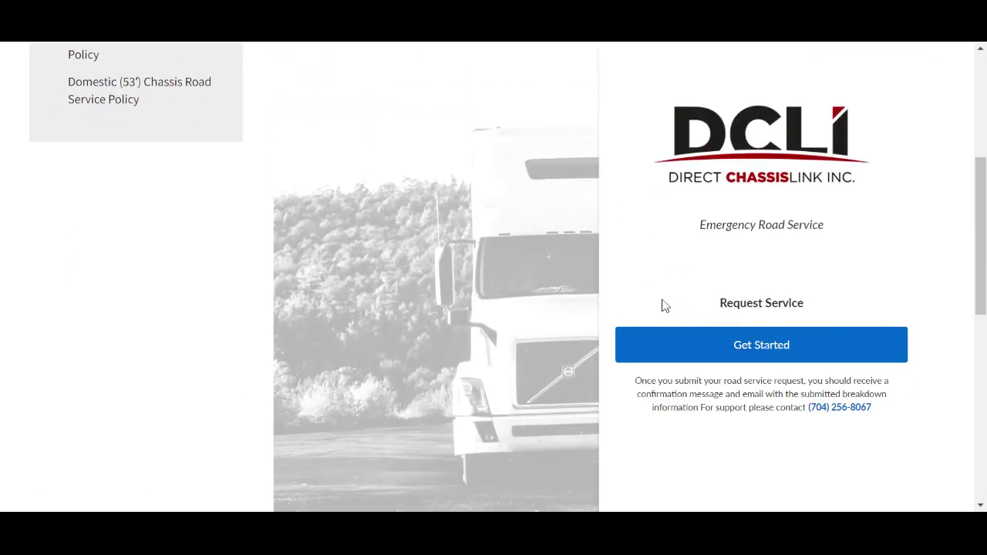
pyautogui.click(665, 346)
# Step: Enter fleet name TEST and pick the first suggested fleet address
pyautogui.click(680, 180)
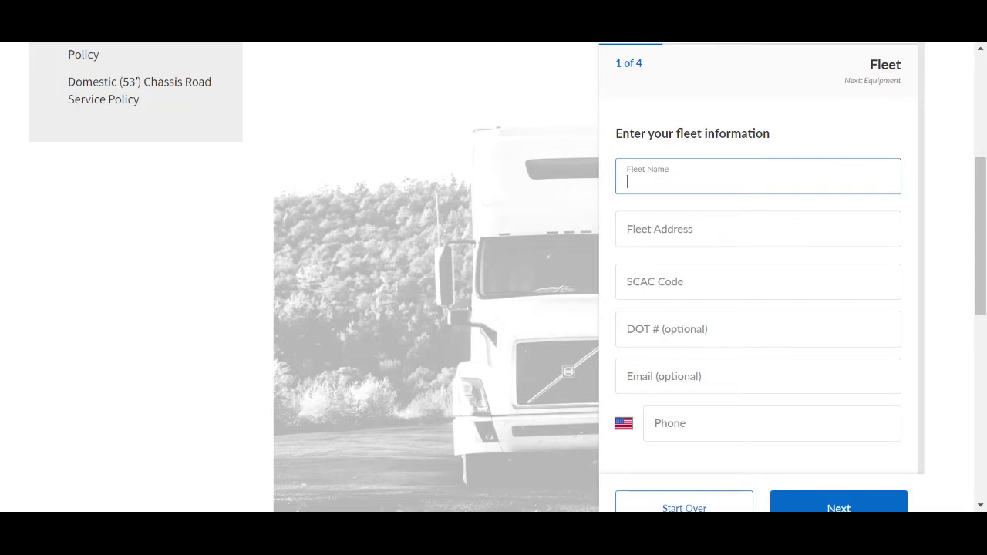
pyautogui.write('TEST')
pyautogui.click(676, 236)
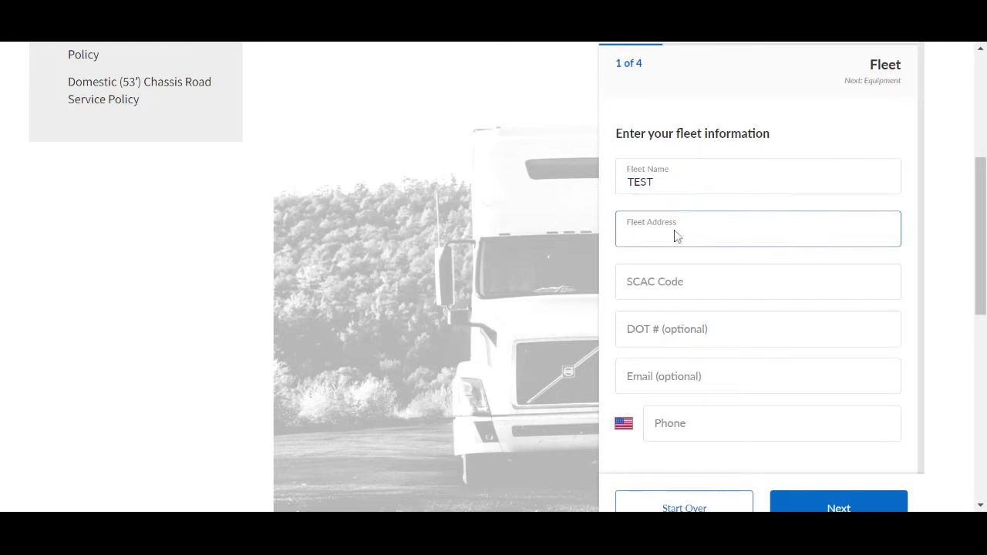
pyautogui.write('3525')
pyautogui.click(671, 267)
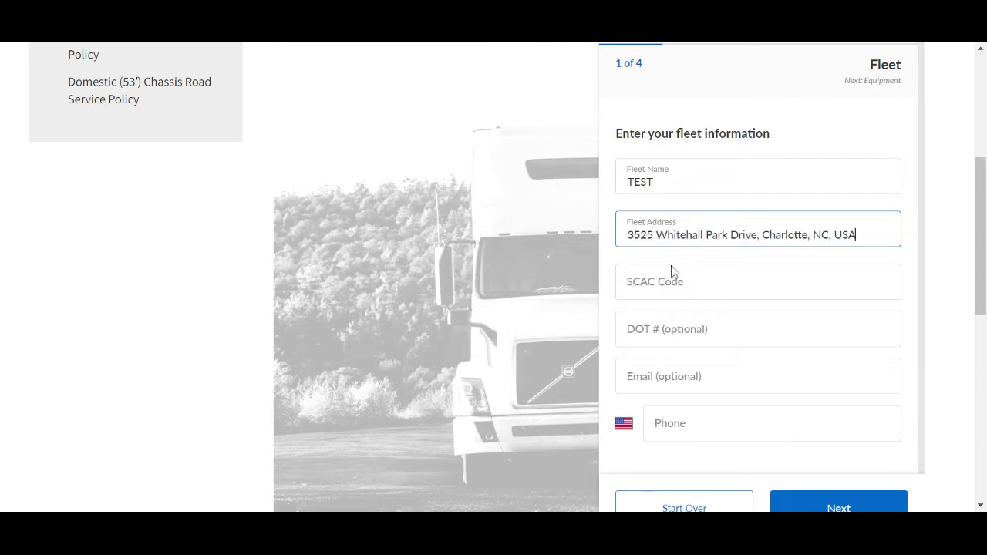
# Step: Enter SCAC Code TEST and paste the fleet phone number, leaving DOT number and Email blank
pyautogui.click(665, 284)
pyautogui.write('TES')
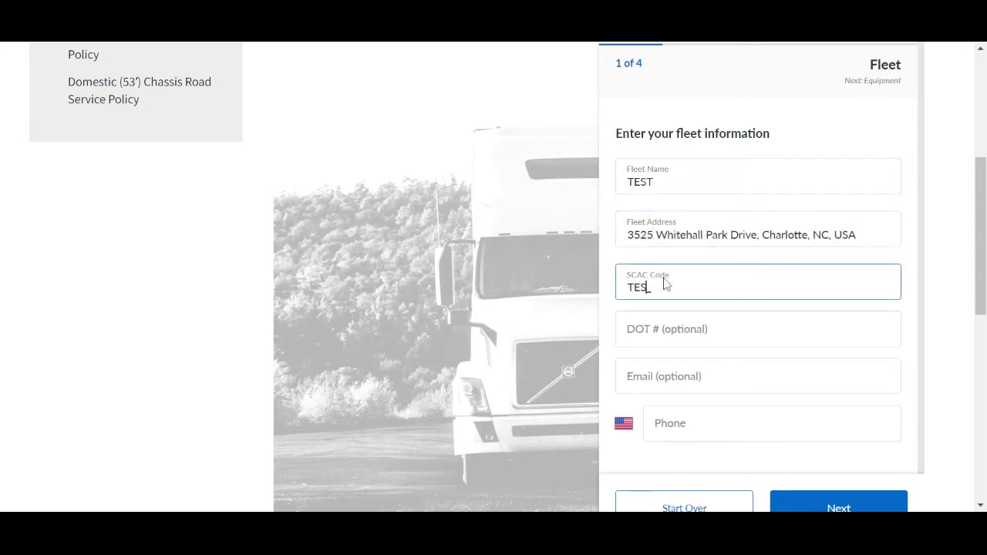
pyautogui.write('T')
pyautogui.click(668, 421)
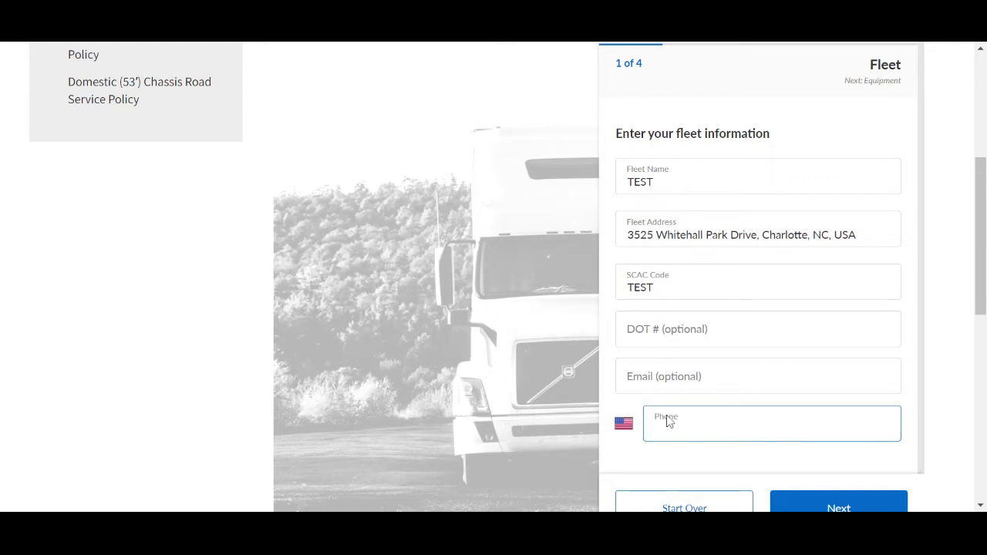
pyautogui.click(678, 331)
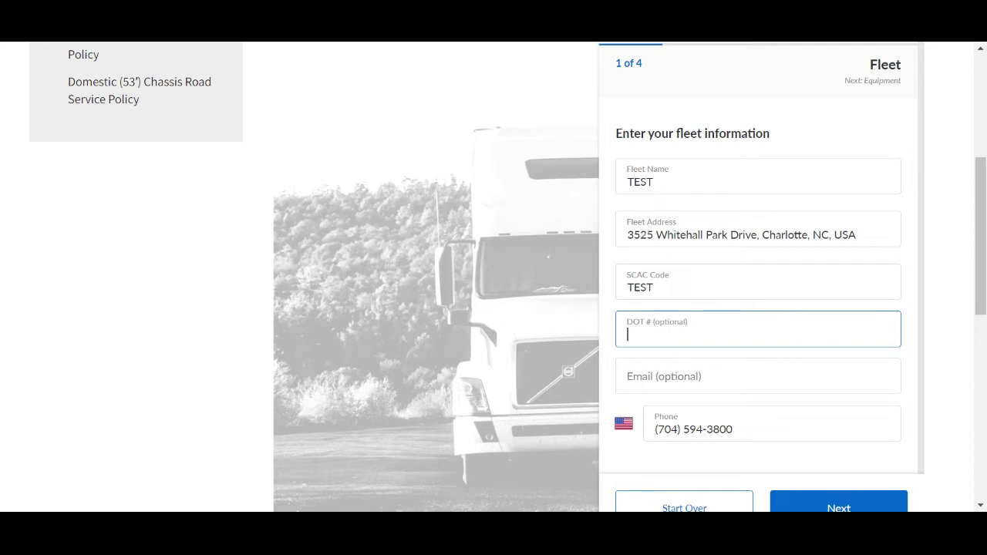
pyautogui.click(674, 377)
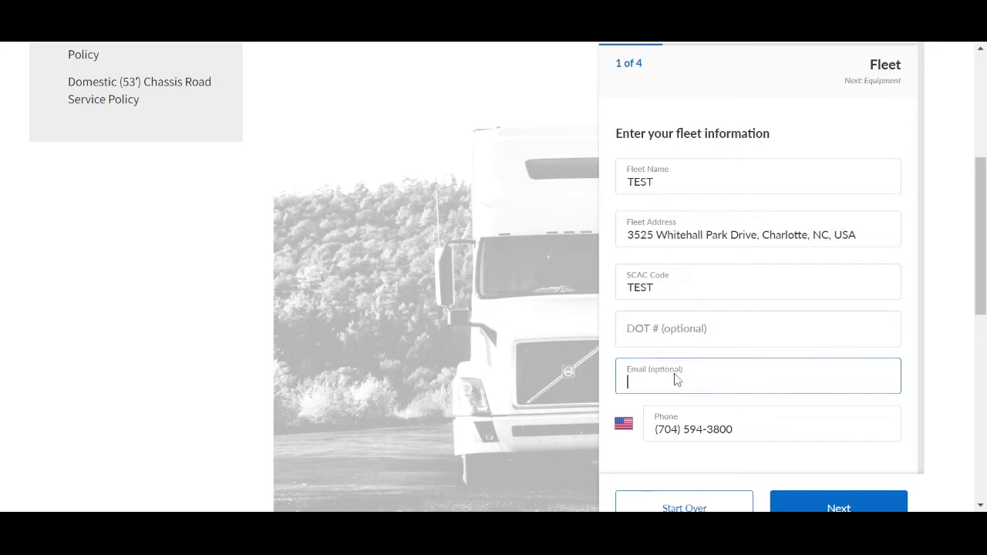
pyautogui.click(661, 464)
pyautogui.scroll(-1, 741, 465)
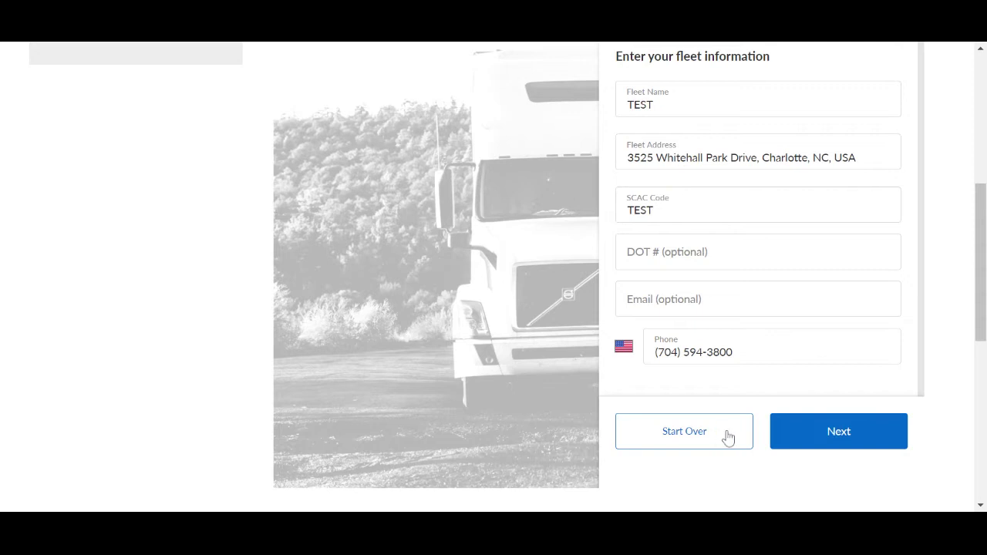
# Step: On the equipment step, enter chassis number TEST123456 with Bare Chassis left off
pyautogui.click(814, 438)
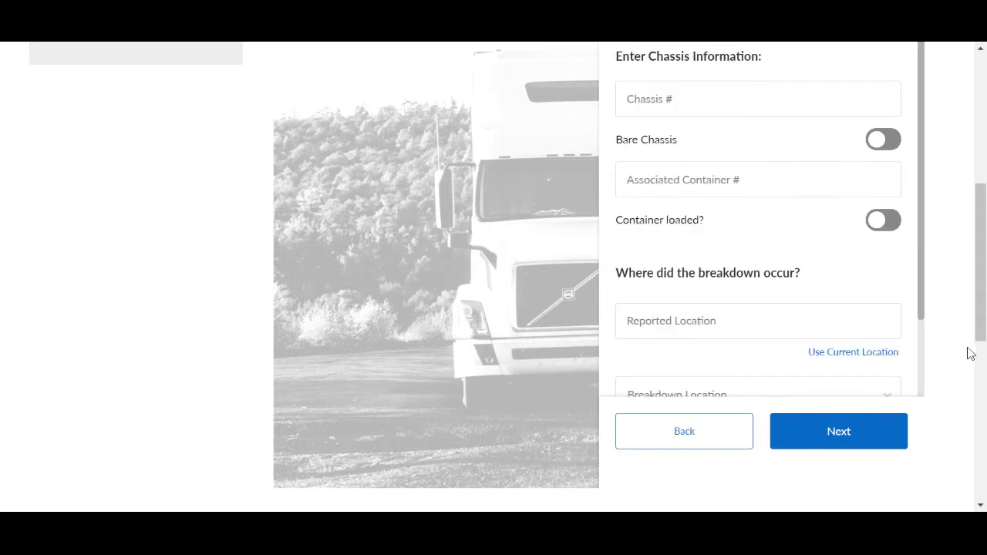
pyautogui.scroll(1, 956, 359)
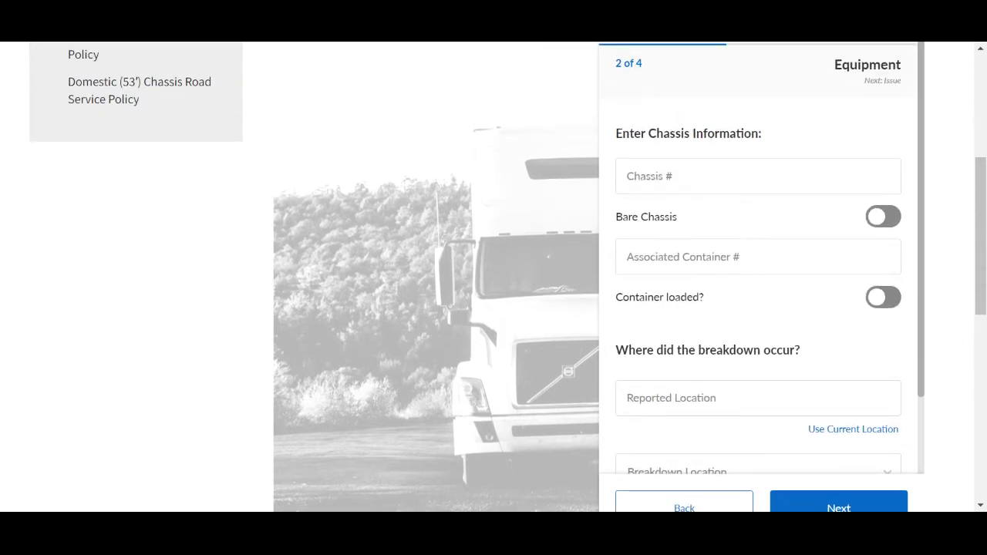
pyautogui.click(656, 178)
pyautogui.write('TES')
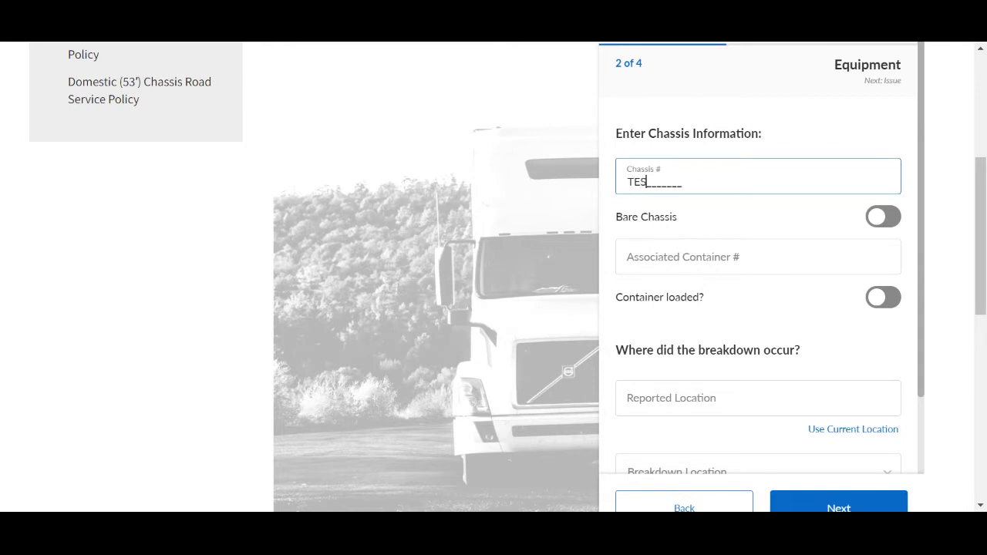
pyautogui.write('T123456')
pyautogui.click(752, 219)
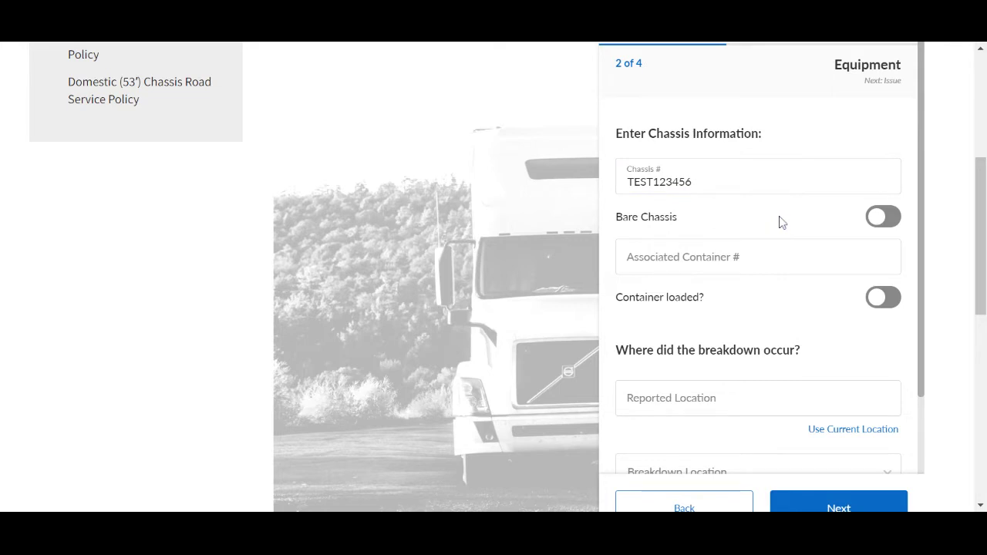
pyautogui.click(885, 217)
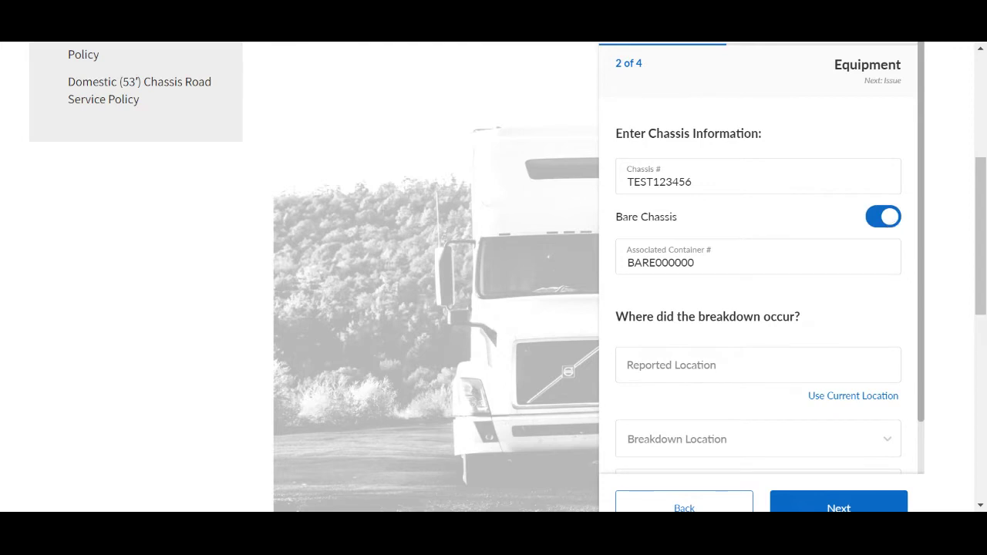
pyautogui.click(887, 219)
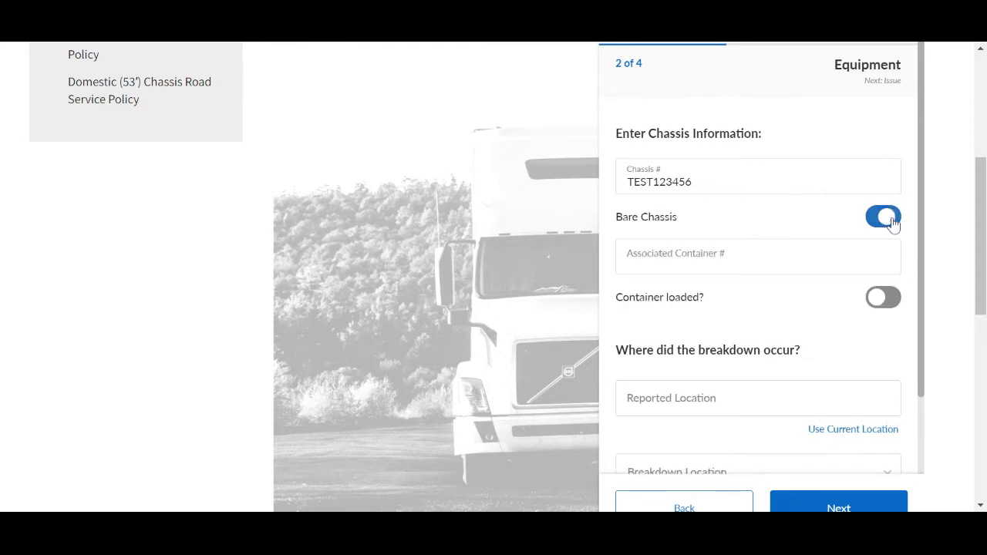
# Step: Enter associated container number TEST123456 with Container loaded? left off
pyautogui.click(873, 248)
pyautogui.write('T')
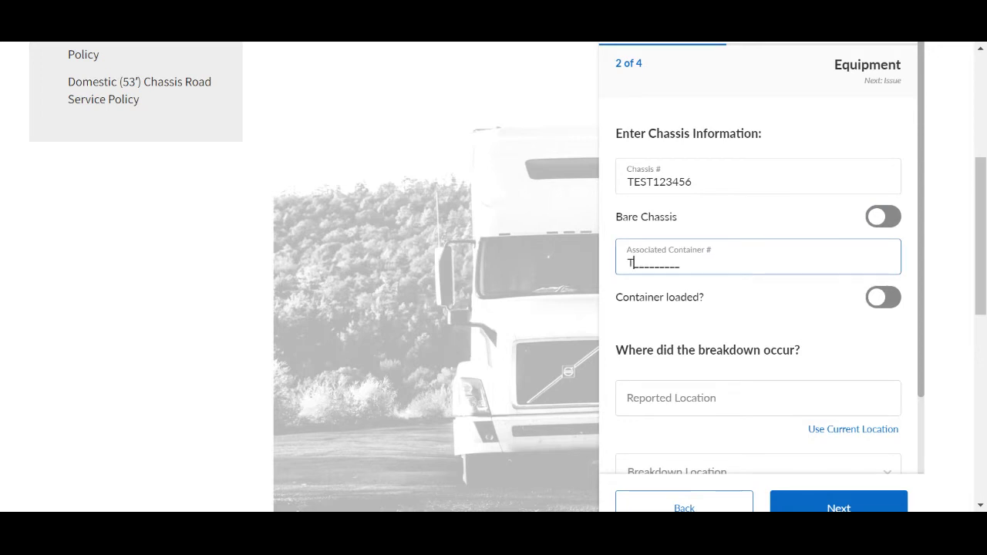
pyautogui.write('EST123456')
pyautogui.click(844, 291)
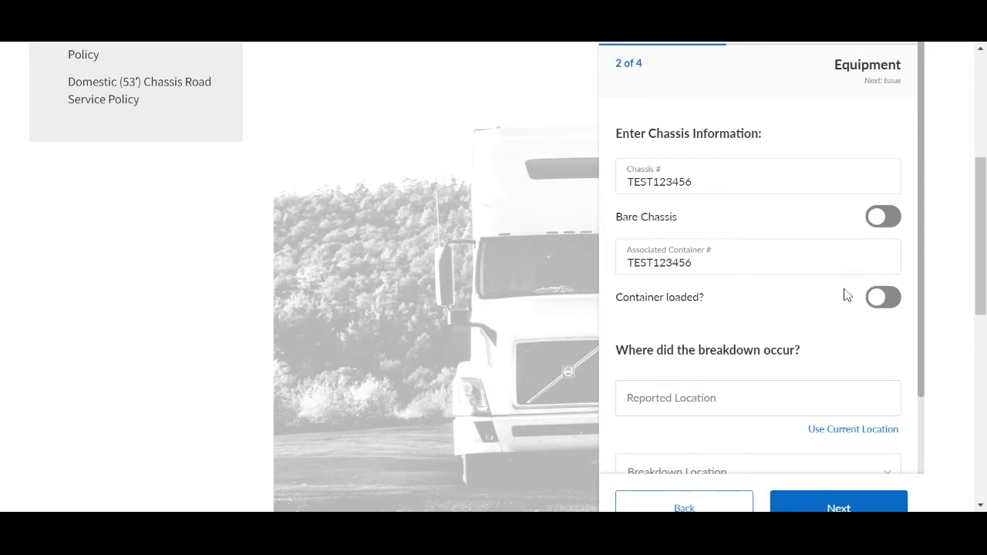
pyautogui.click(897, 304)
pyautogui.click(894, 305)
pyautogui.scroll(-1, 887, 334)
# Step: Set the reported breakdown location by choosing the matching address suggestion
pyautogui.click(758, 322)
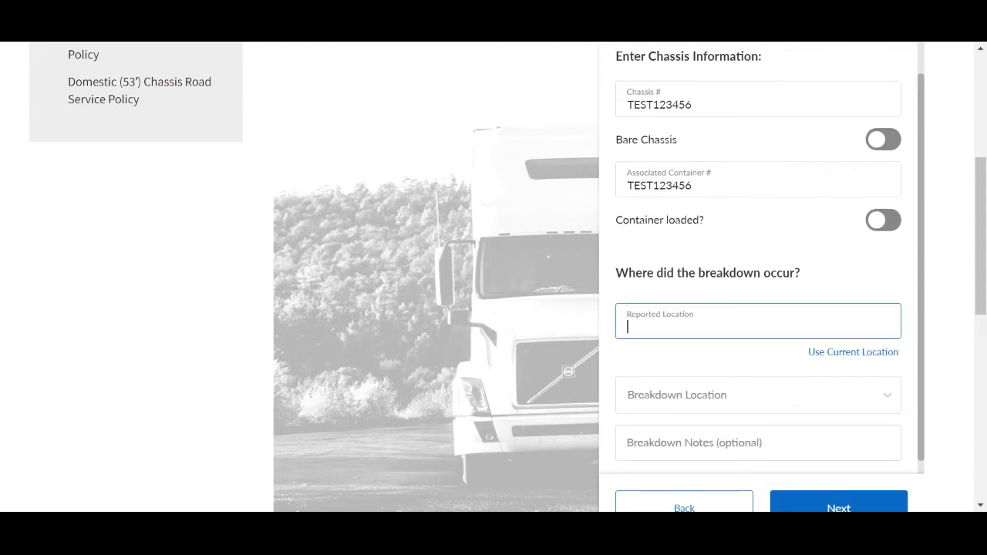
pyautogui.write('3525')
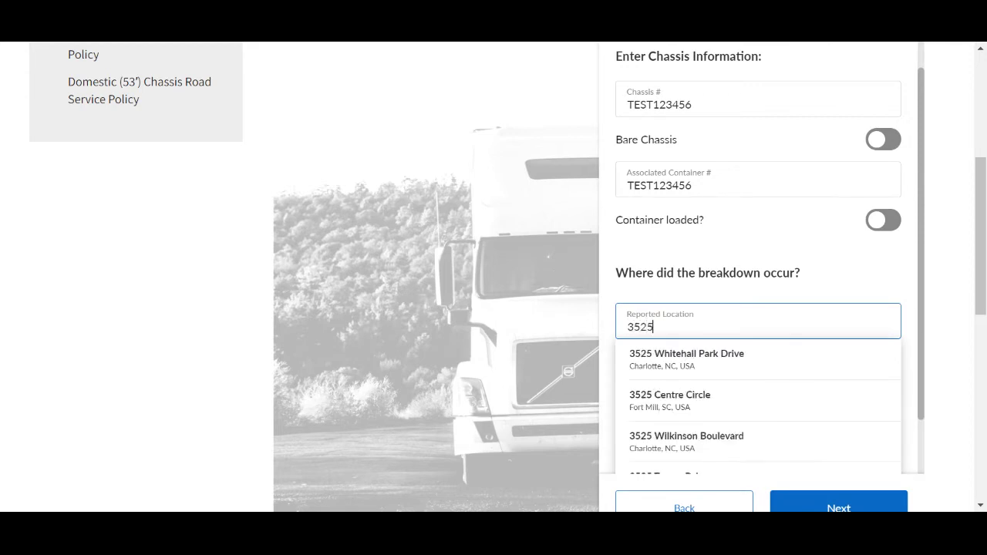
pyautogui.click(829, 363)
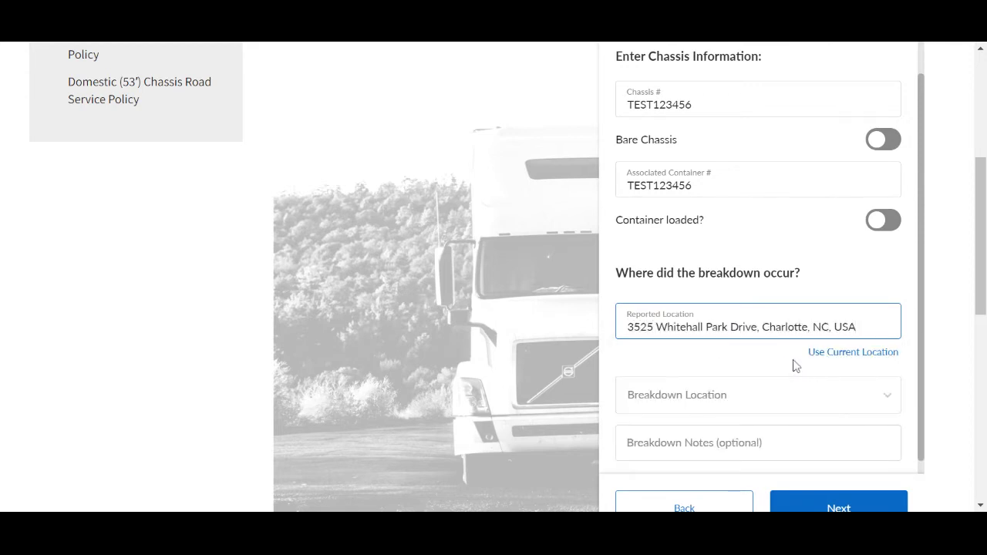
pyautogui.click(768, 360)
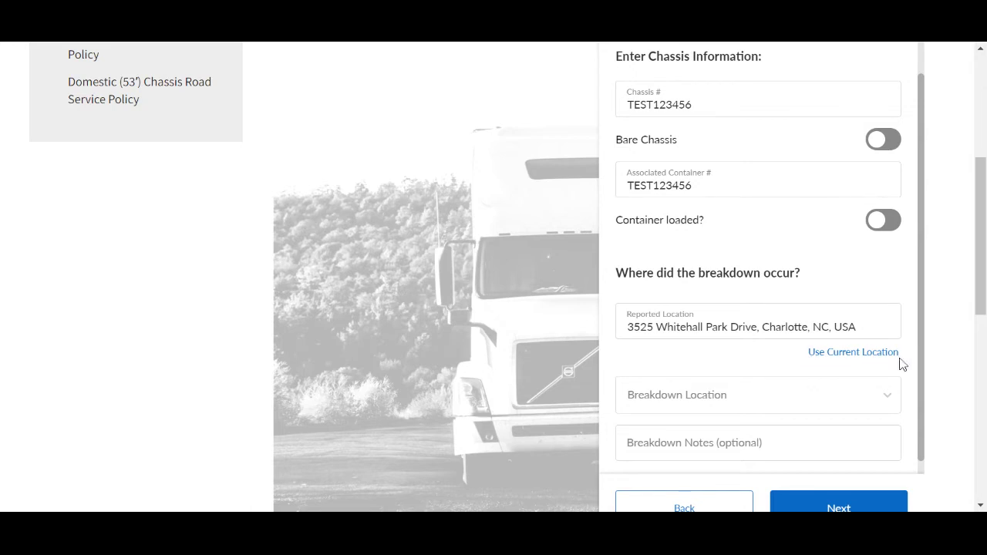
pyautogui.scroll(-1, 907, 368)
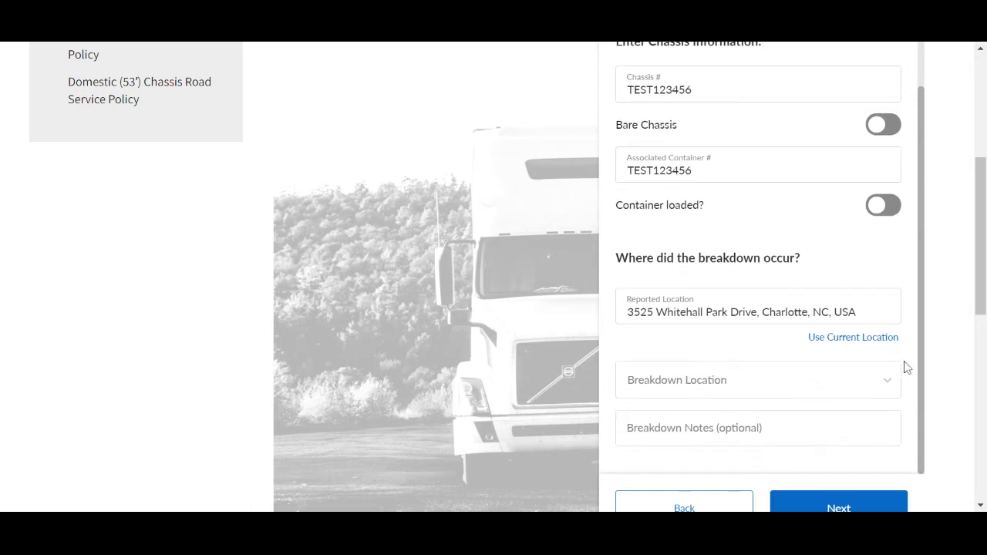
# Step: Choose Trucker Yard as breakdown location, add notes TEST, and continue to the issue step
pyautogui.click(867, 378)
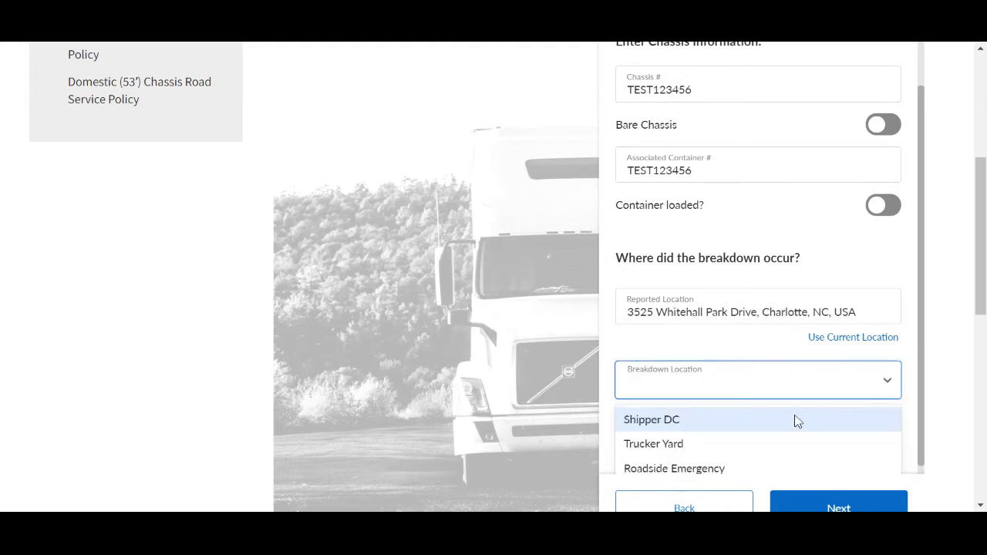
pyautogui.click(788, 442)
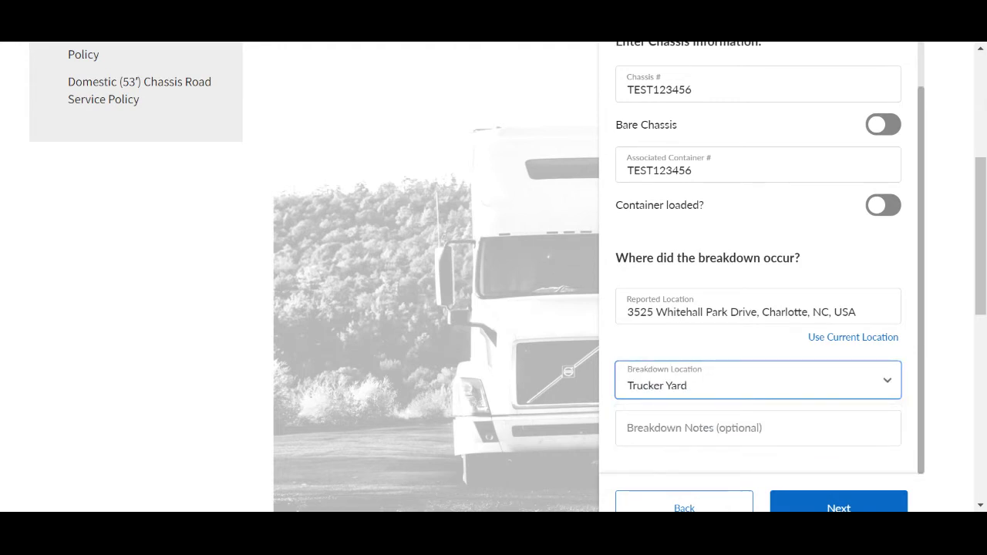
pyautogui.click(758, 430)
pyautogui.write('TEST')
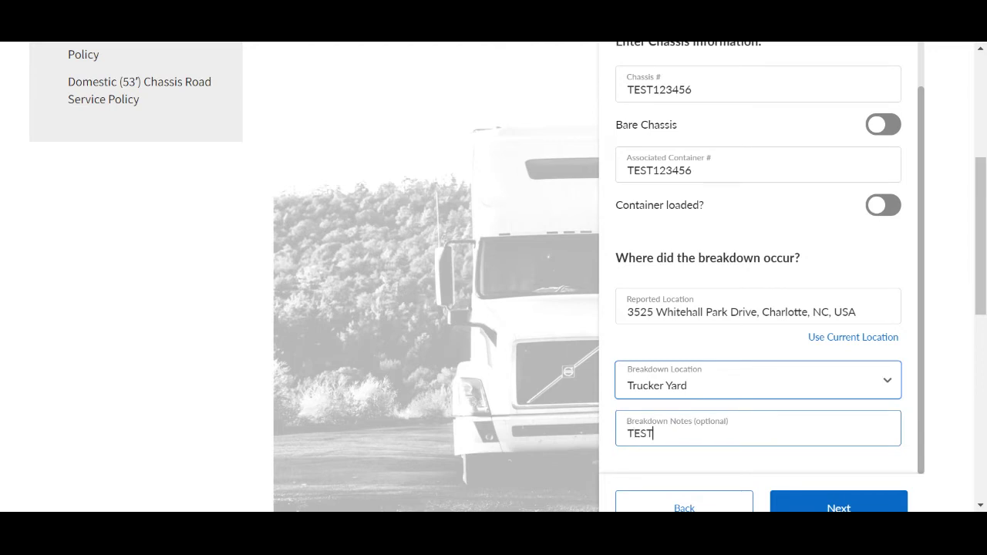
pyautogui.click(789, 467)
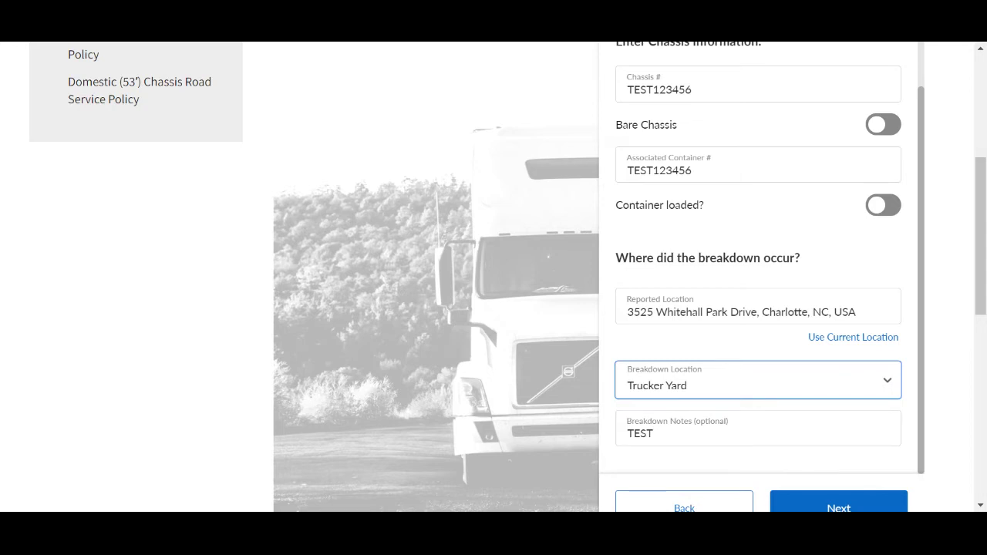
pyautogui.scroll(-1, 788, 468)
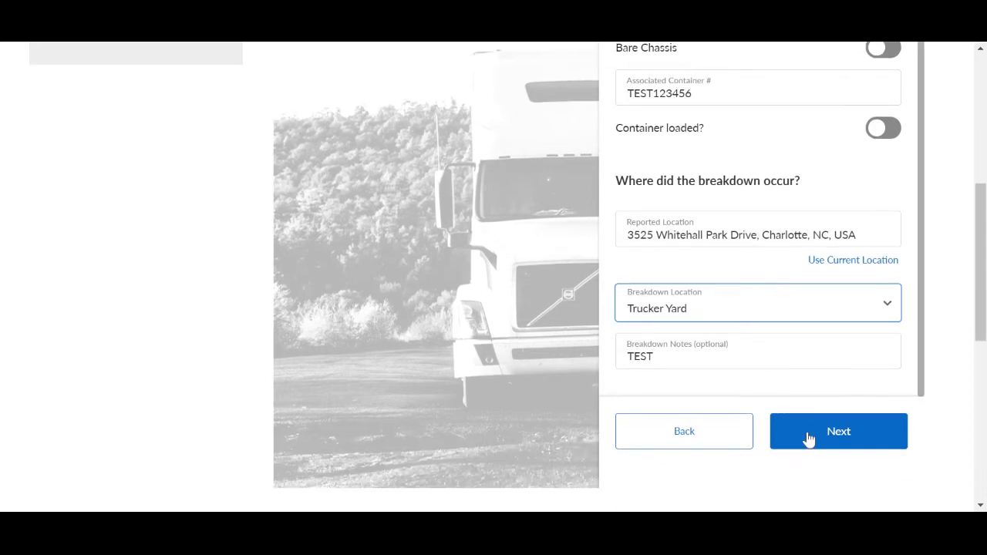
pyautogui.click(808, 439)
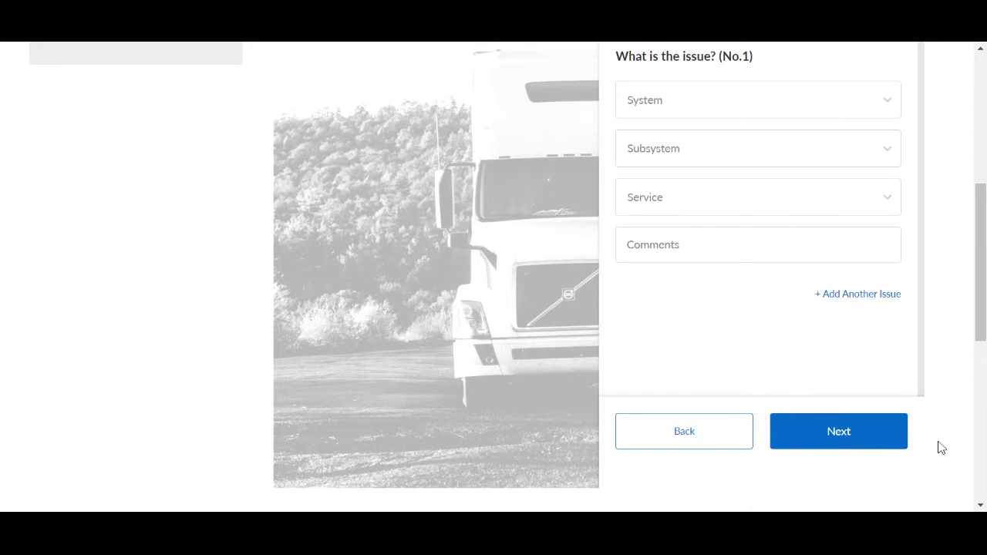
# Step: Set the issue to system Tire, subsystem Tire, service 11R22.5 radial tire replacement
pyautogui.scroll(1, 983, 291)
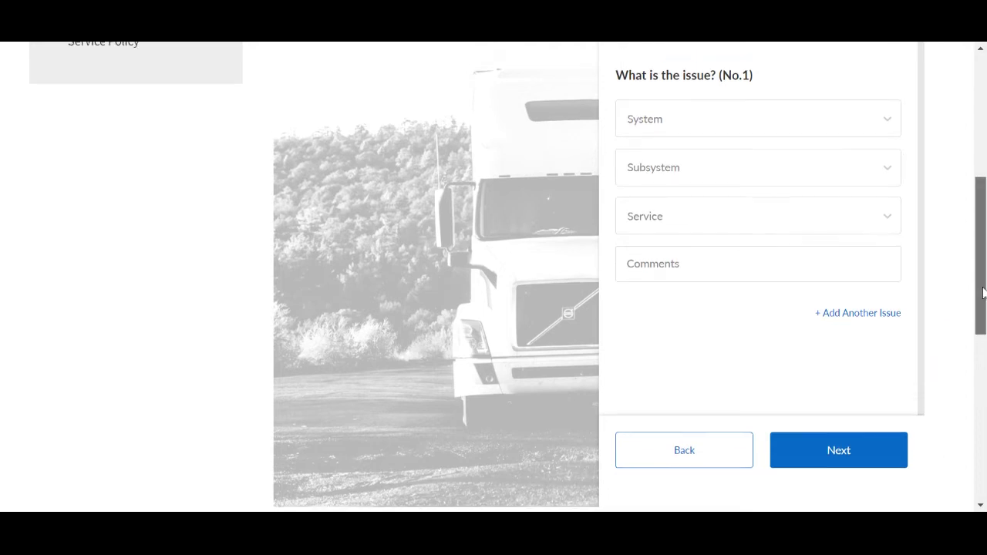
pyautogui.scroll(2, 983, 291)
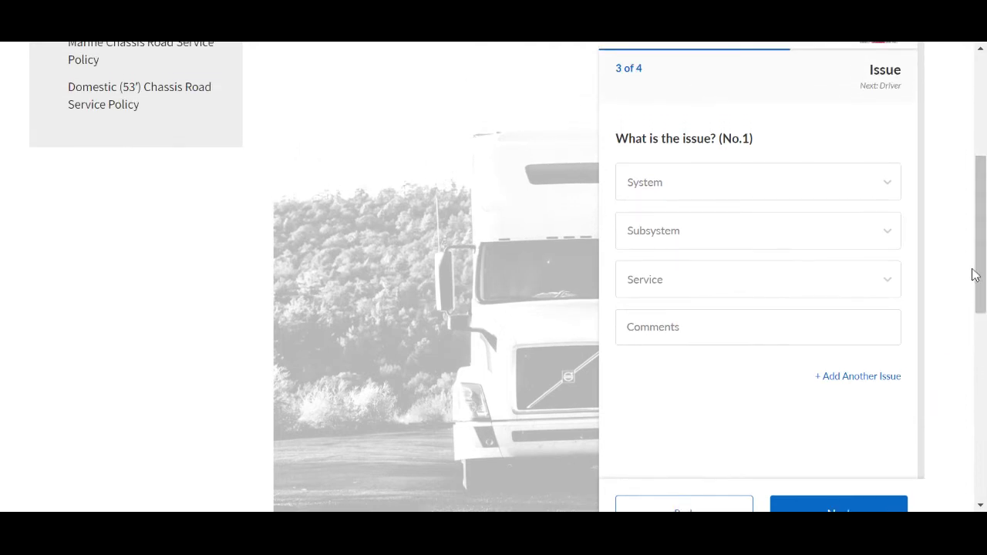
pyautogui.click(786, 174)
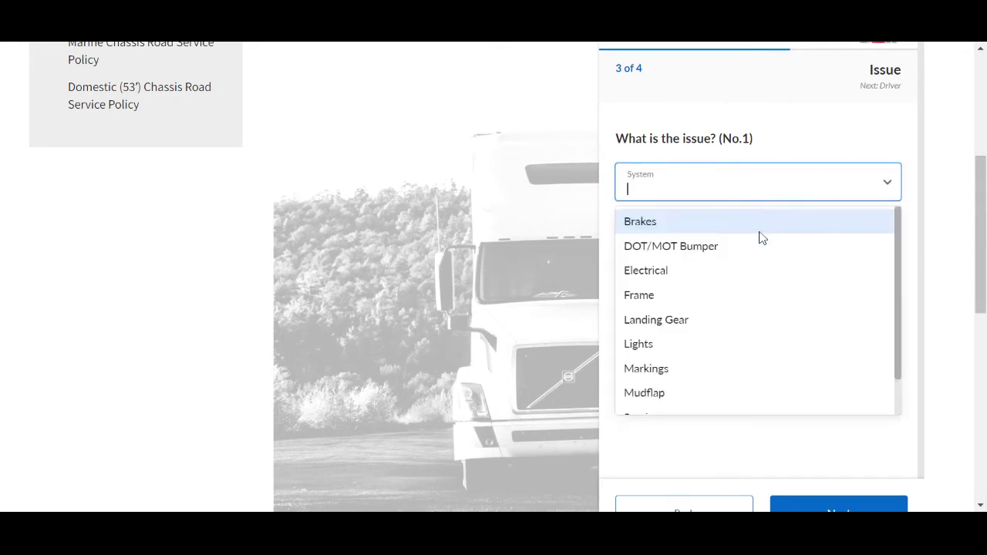
pyautogui.scroll(-3, 705, 332)
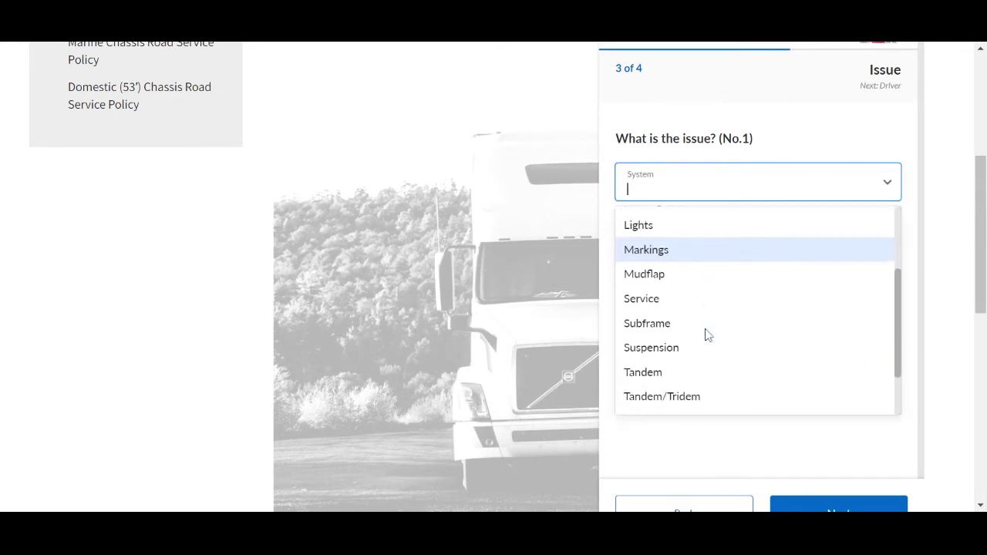
pyautogui.scroll(-2, 705, 333)
pyautogui.click(696, 347)
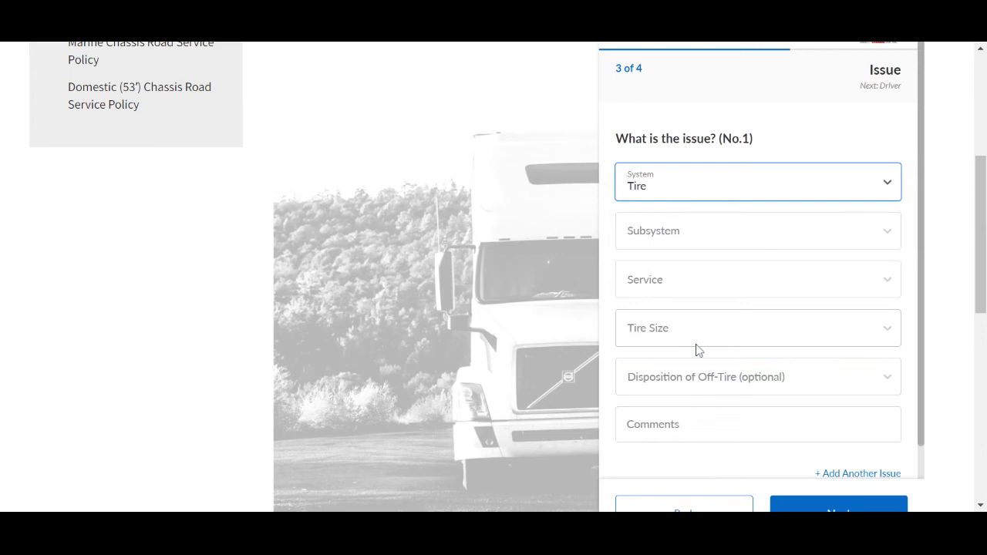
pyautogui.click(669, 240)
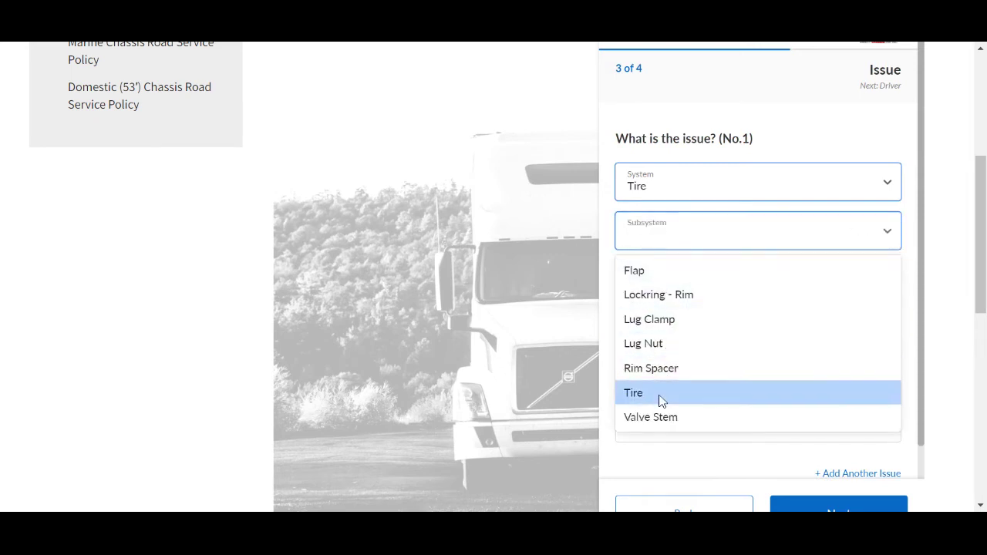
pyautogui.click(660, 400)
pyautogui.click(675, 287)
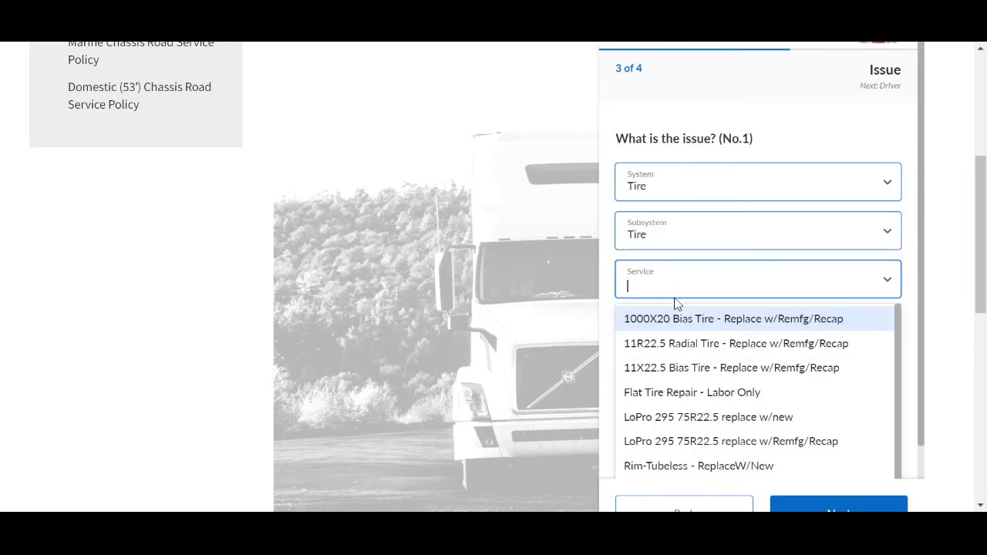
pyautogui.click(672, 347)
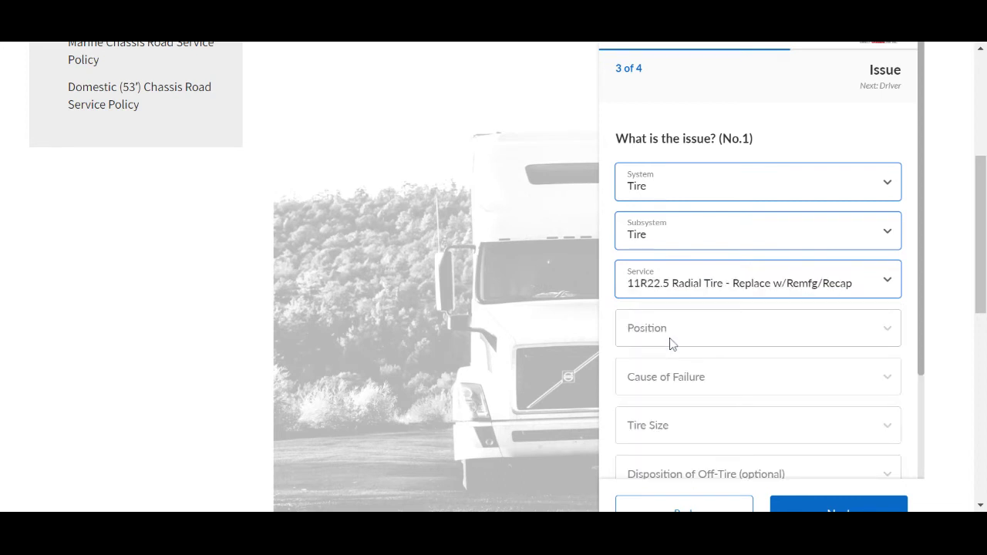
# Step: Set position LOF - Left Outside Front, cause 10 - Separated Cap, and tire size 11R22.5
pyautogui.click(671, 338)
pyautogui.click(667, 413)
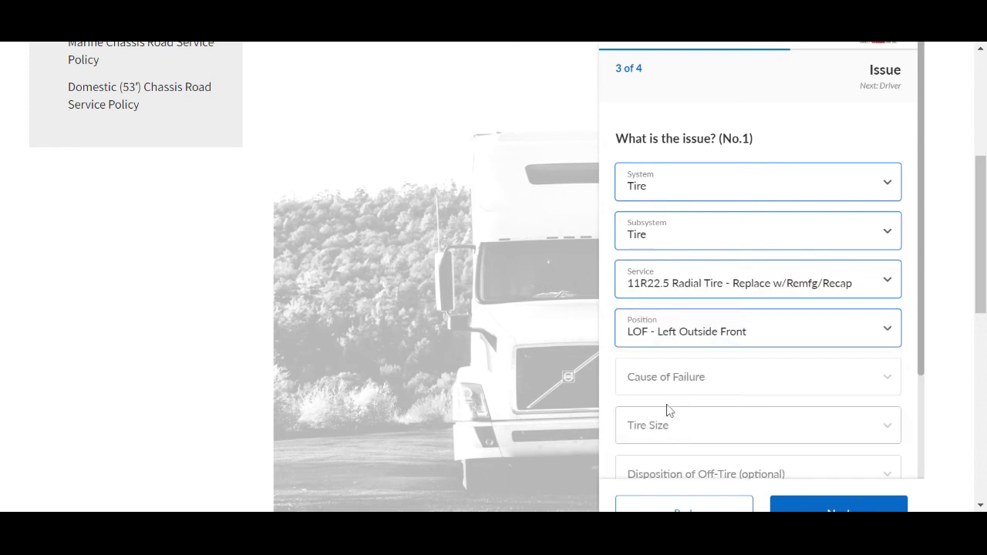
pyautogui.click(668, 387)
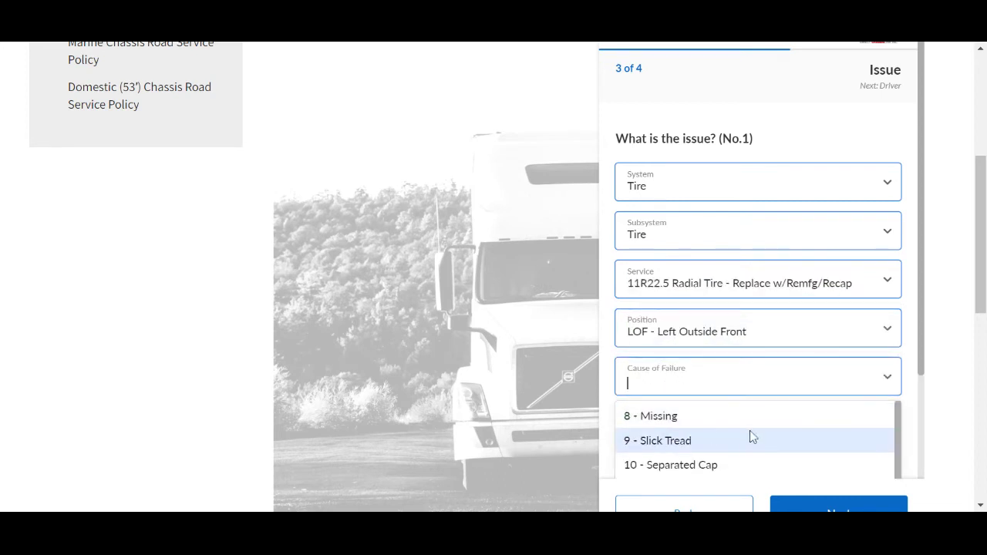
pyautogui.click(728, 466)
pyautogui.click(839, 428)
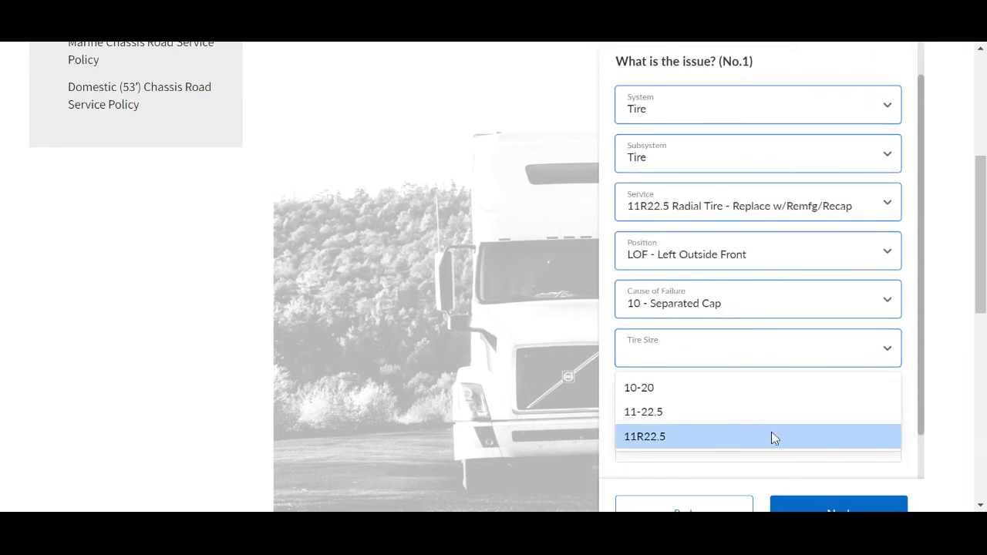
pyautogui.click(775, 438)
# Step: Set the removed tire's disposition to Scrap and add comment TEST
pyautogui.scroll(-1, 855, 401)
pyautogui.click(833, 345)
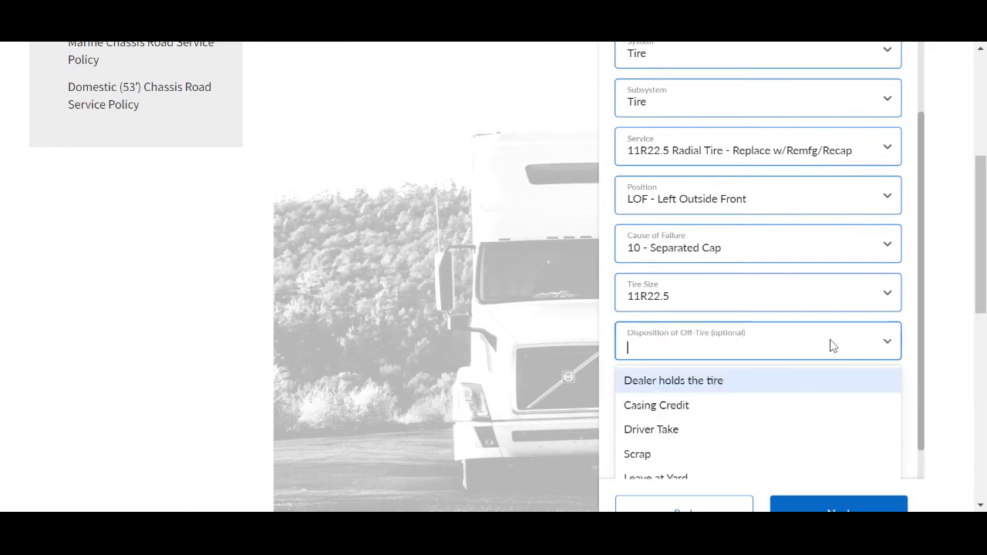
pyautogui.click(749, 461)
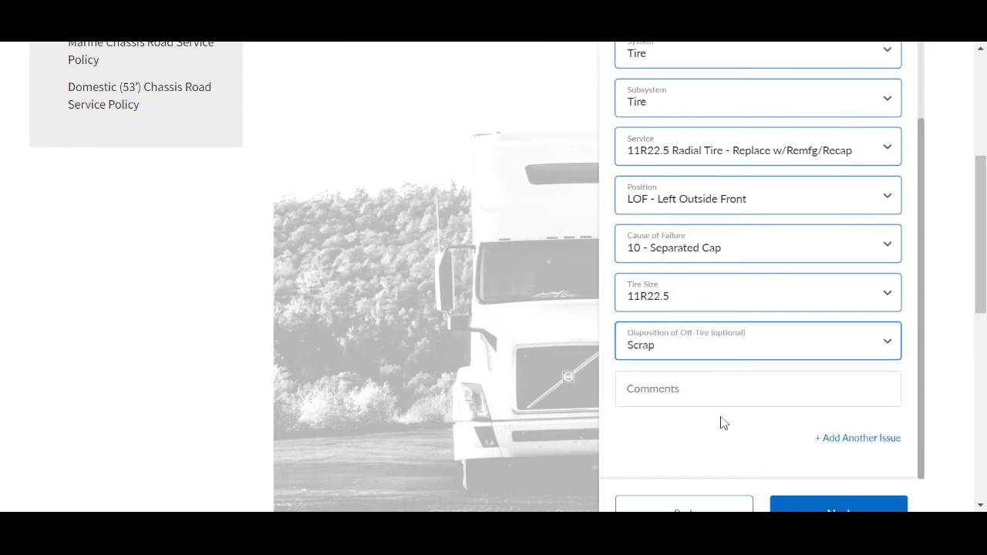
pyautogui.click(741, 390)
pyautogui.write('TEST')
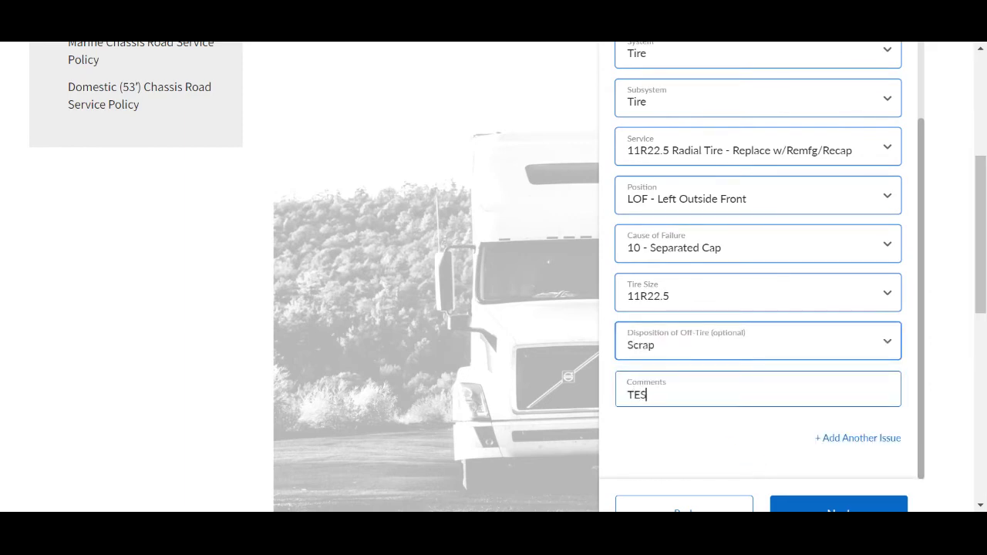
pyautogui.click(742, 450)
pyautogui.scroll(-1, 799, 449)
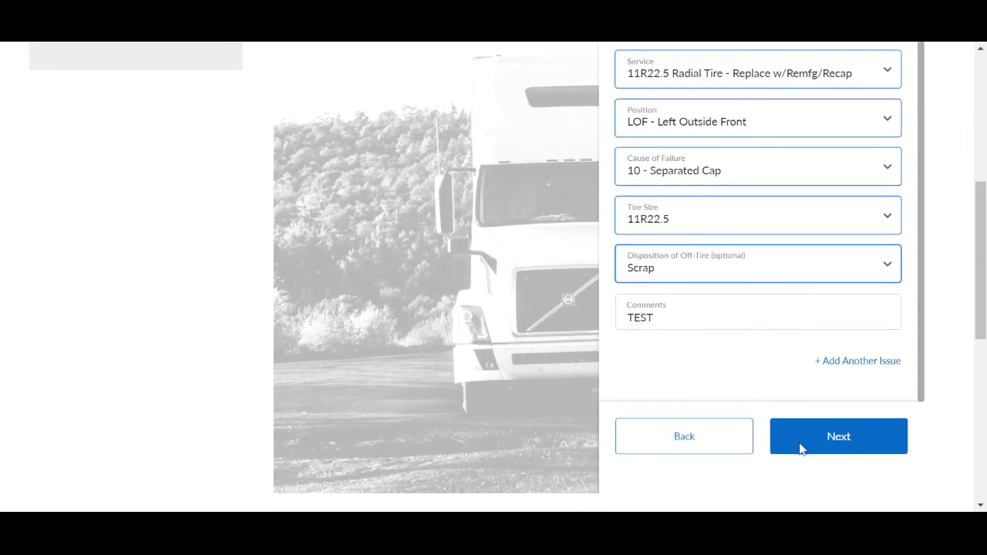
# Step: Add then remove an empty issue No.2, leaving only the tire issue, and go to the driver step
pyautogui.click(832, 369)
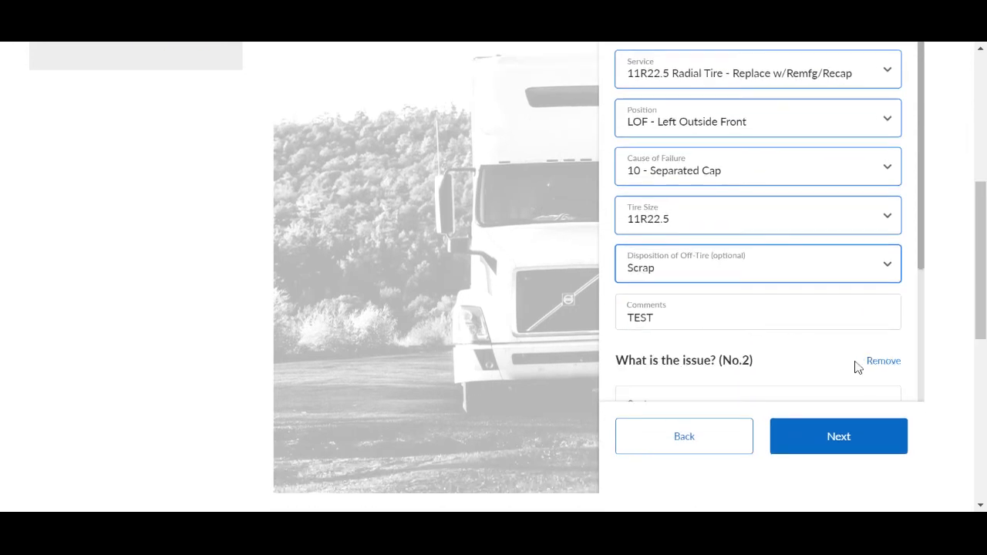
pyautogui.scroll(-1, 910, 283)
pyautogui.scroll(-2, 910, 284)
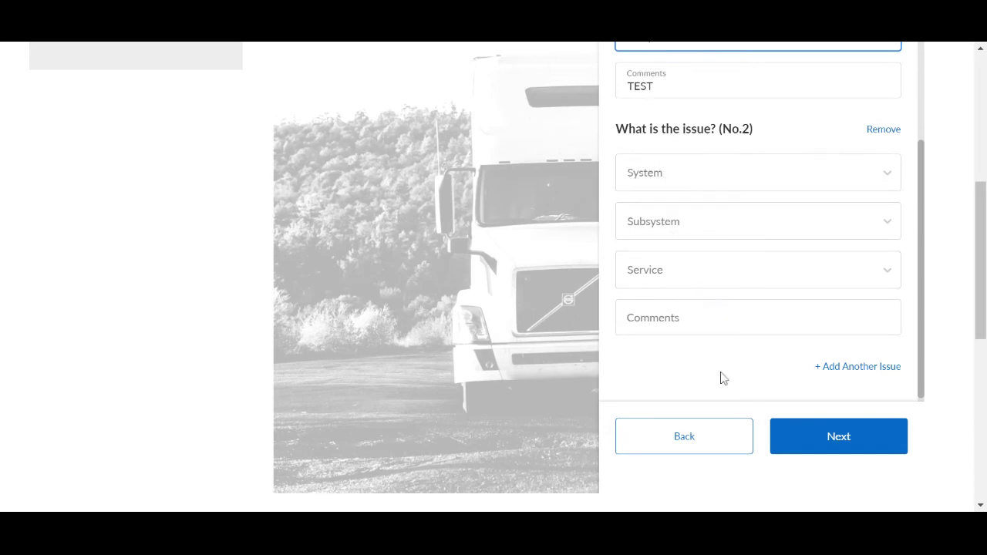
pyautogui.click(879, 130)
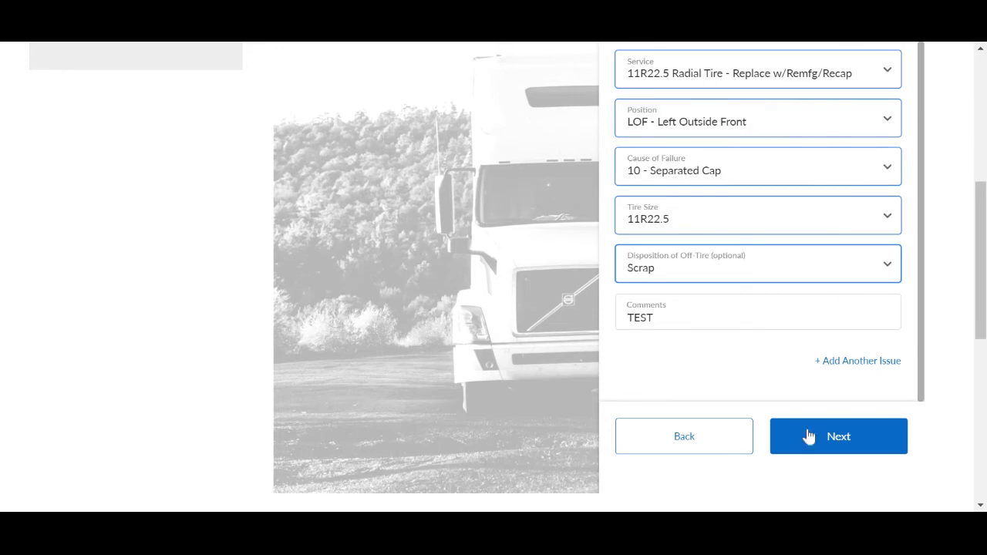
pyautogui.click(809, 437)
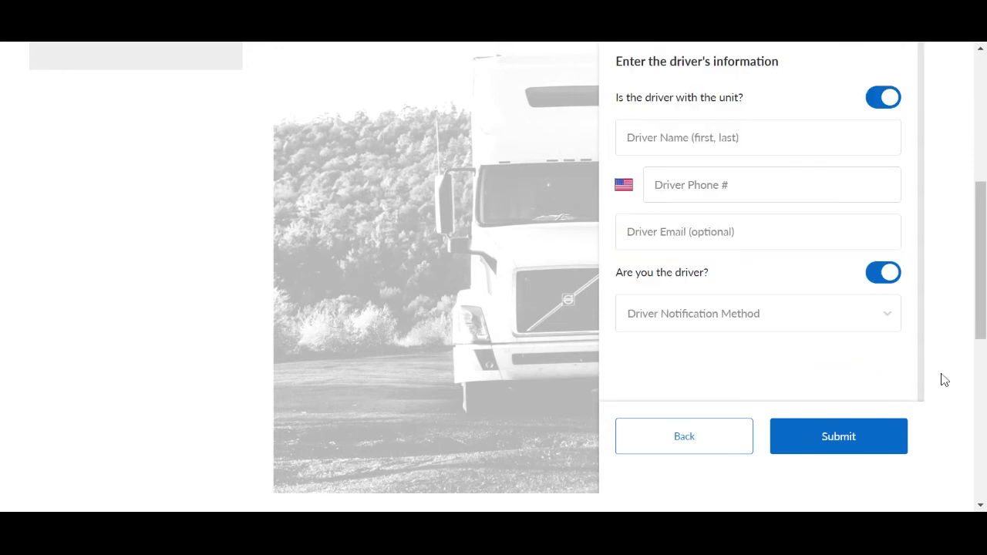
# Step: Set 'Is the driver with the unit?' to yes
pyautogui.scroll(1, 942, 239)
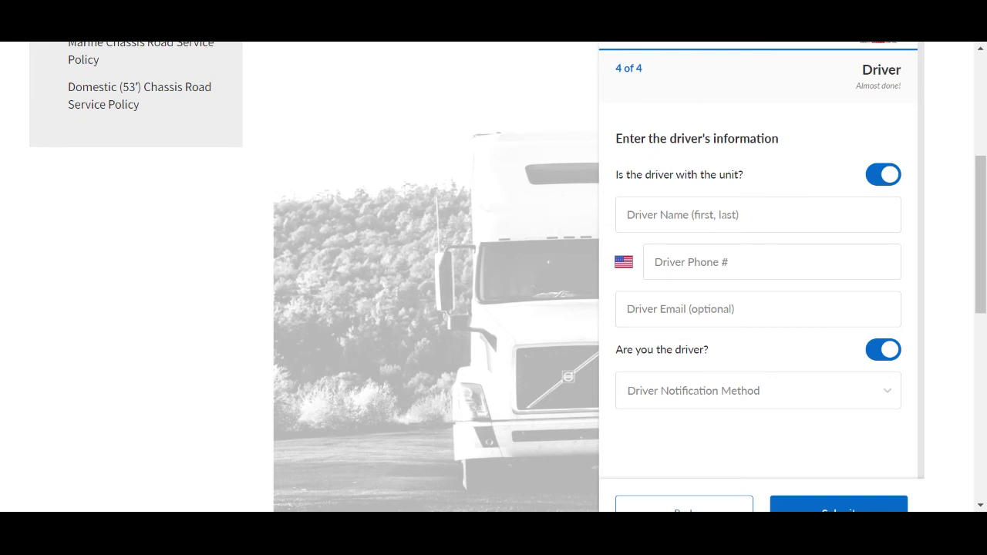
pyautogui.click(882, 174)
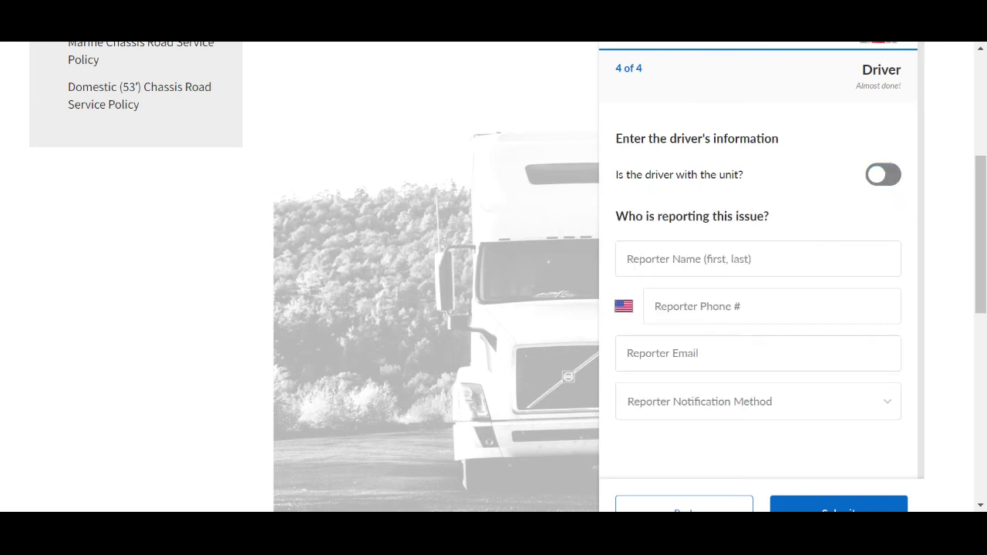
pyautogui.click(882, 174)
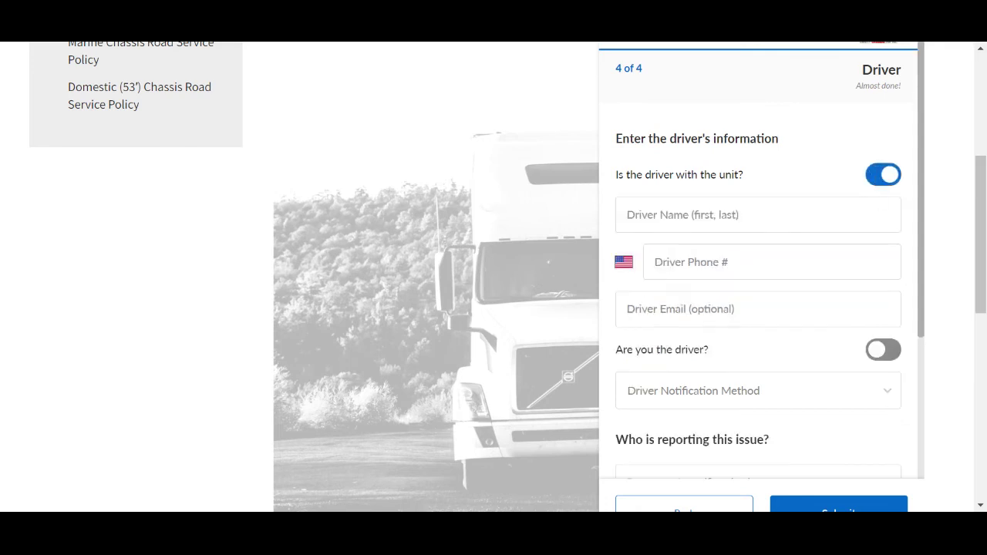
pyautogui.click(883, 349)
# Step: Enter the driver's name and phone number and switch 'Are you the driver?' off
pyautogui.click(758, 216)
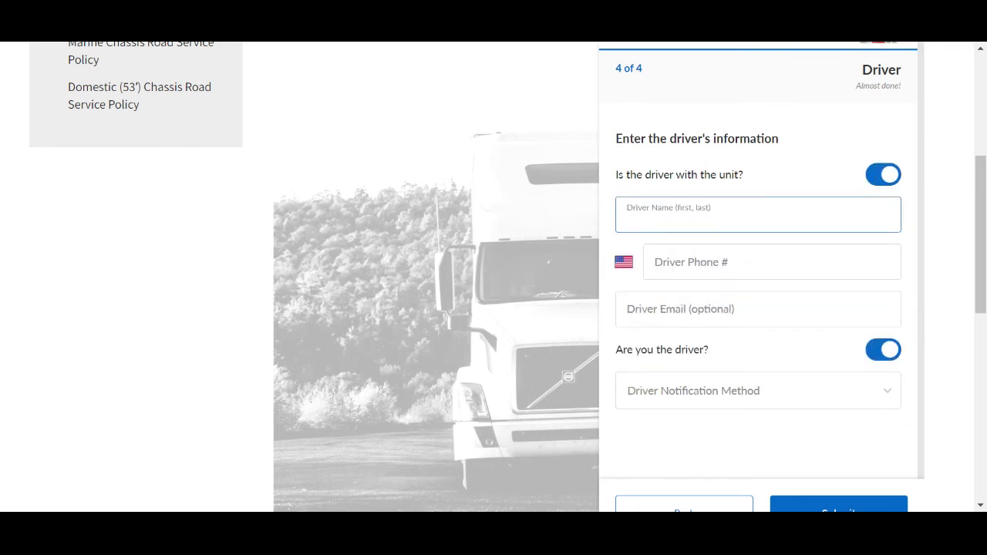
pyautogui.write('TEST TEST')
pyautogui.click(773, 263)
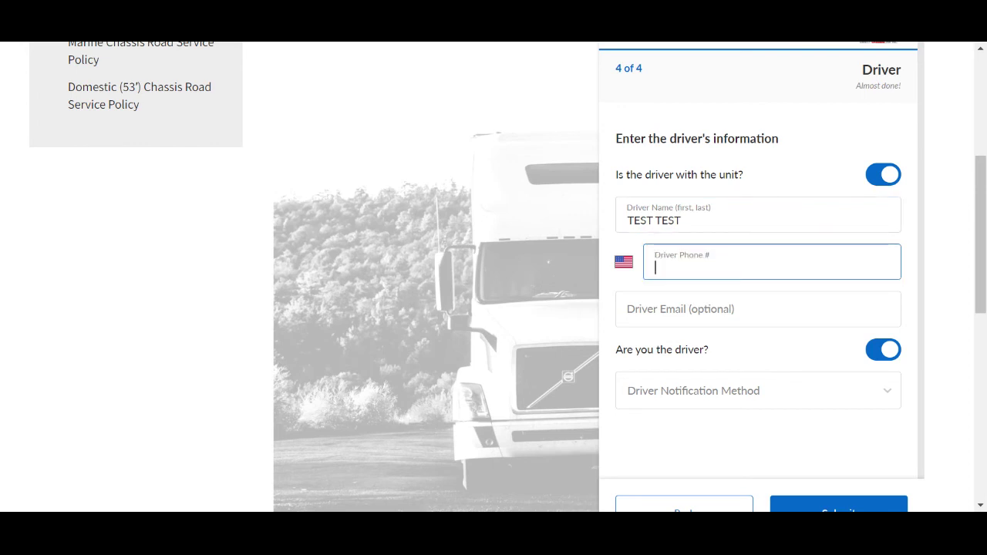
pyautogui.click(876, 353)
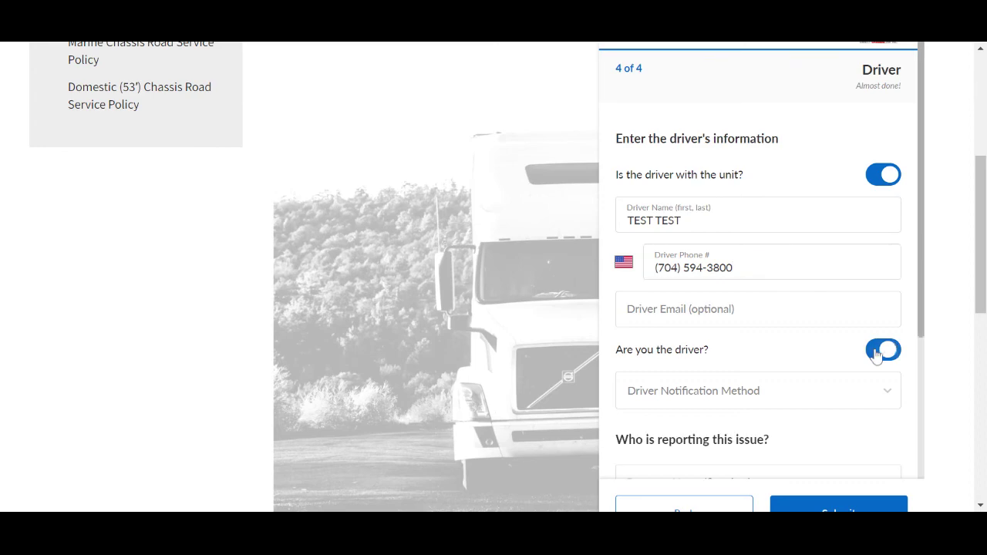
pyautogui.scroll(-2, 792, 358)
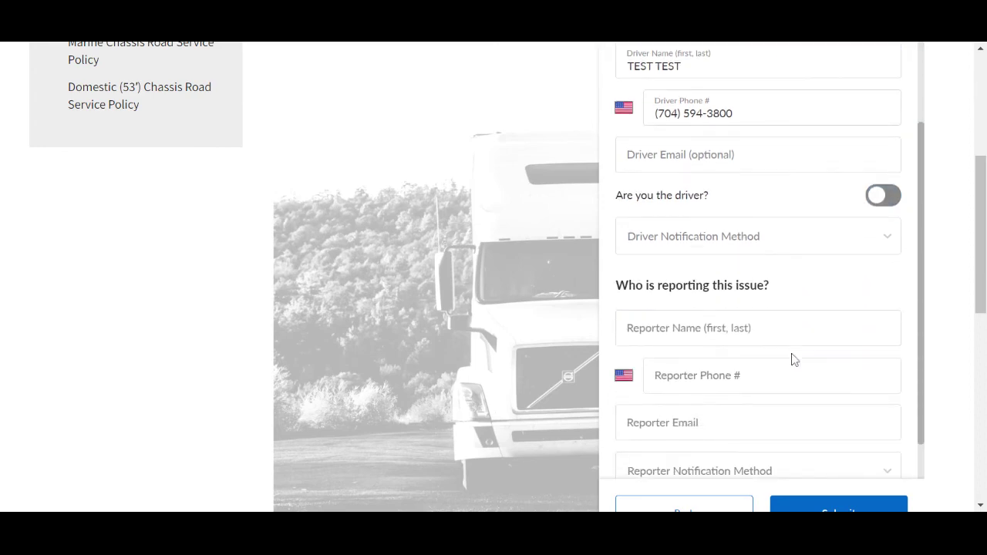
# Step: Choose Text Message driver notification and enter the reporter's name and phone number
pyautogui.scroll(-1, 794, 360)
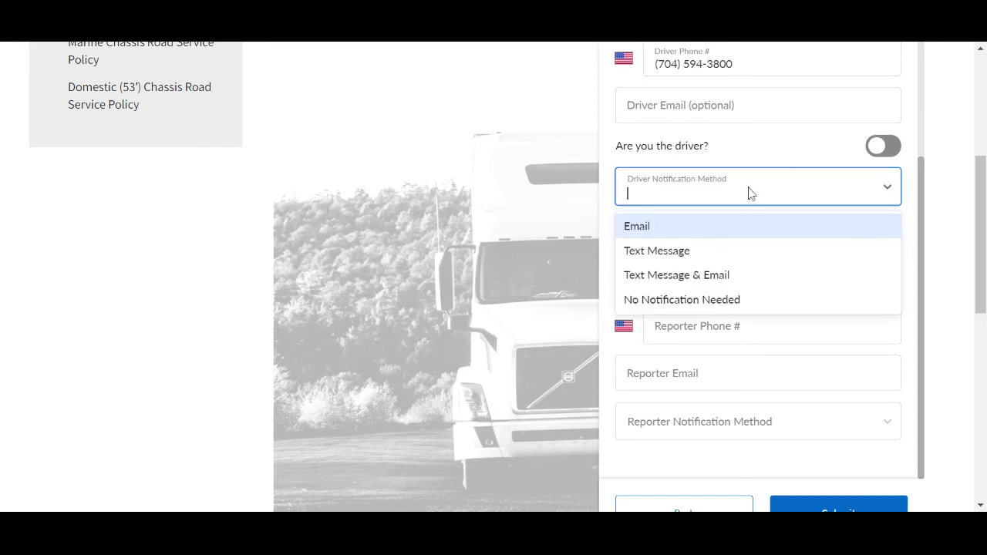
pyautogui.click(743, 254)
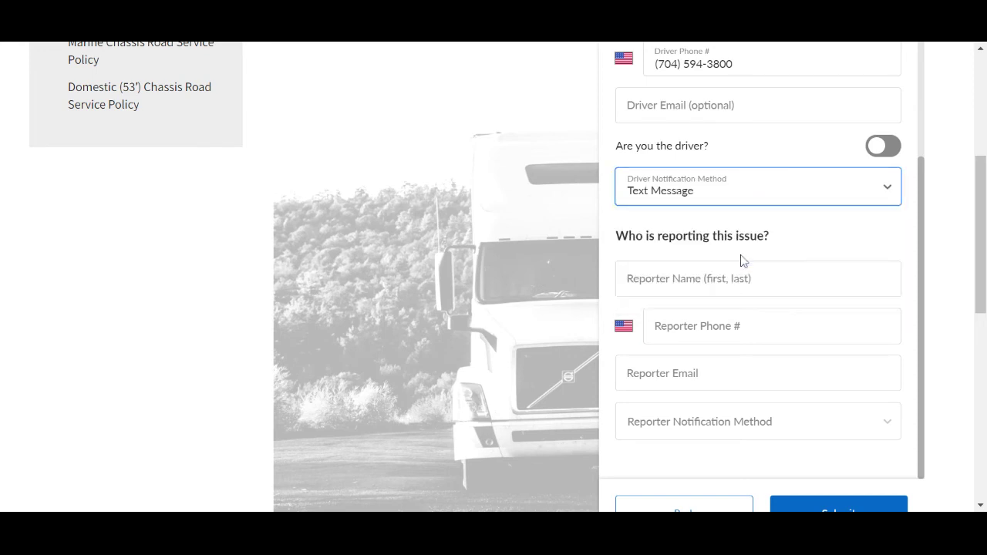
pyautogui.click(743, 274)
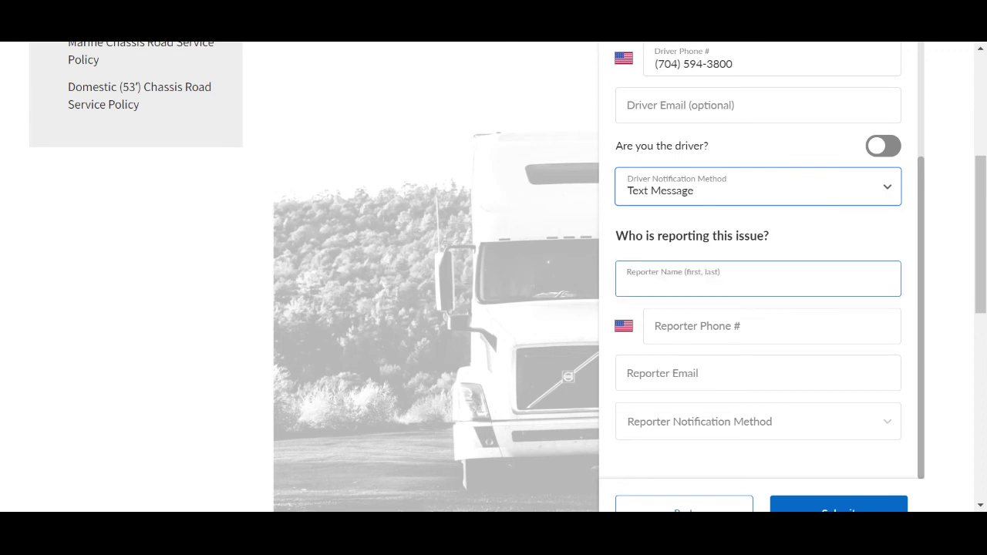
pyautogui.write('TEST TEST')
pyautogui.click(772, 327)
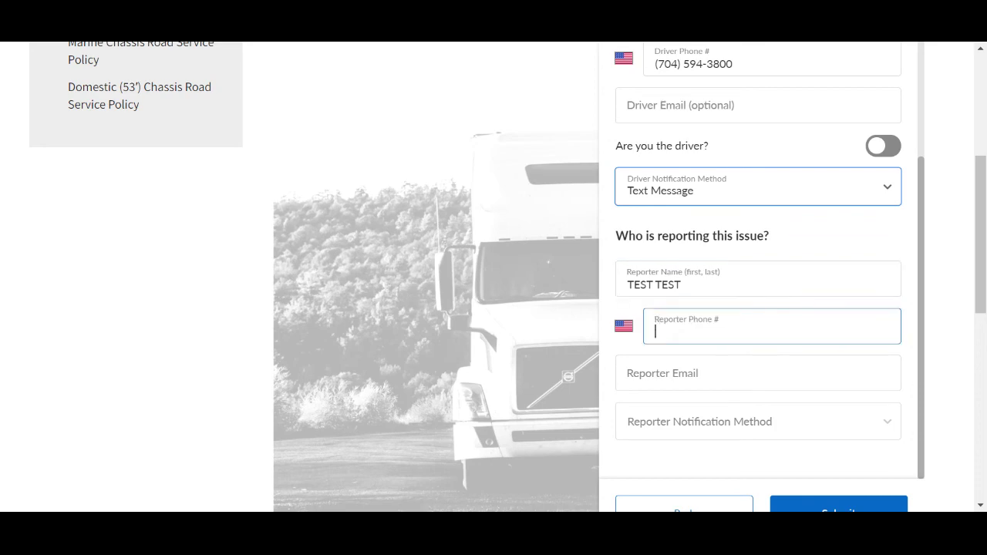
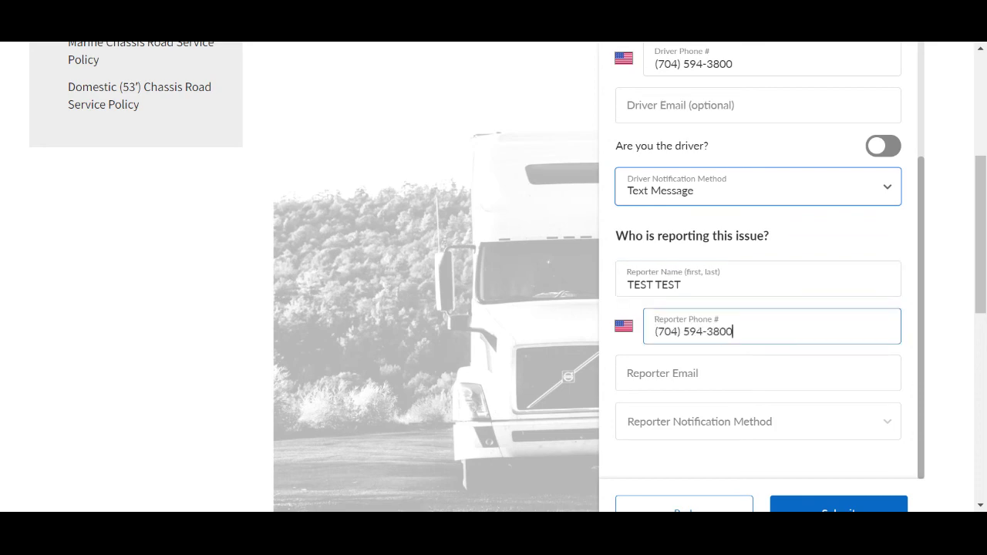
# Step: Enter the reporter's email address, choose Email notification, and submit the request
pyautogui.click(758, 374)
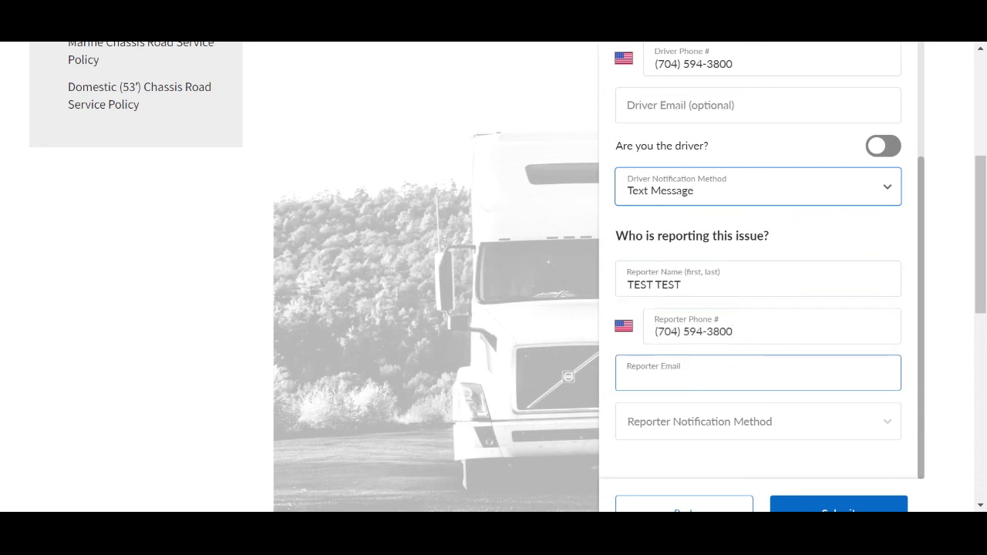
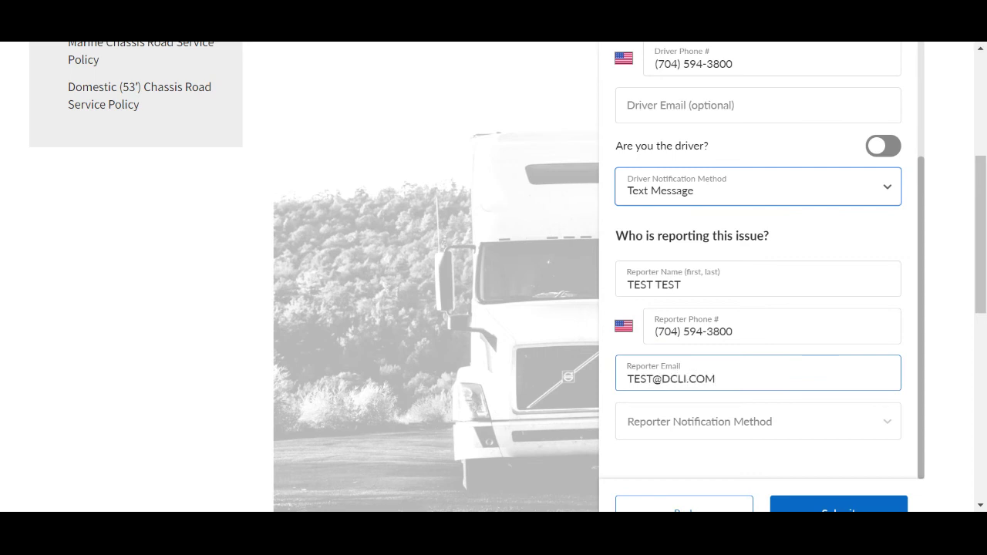
pyautogui.click(678, 417)
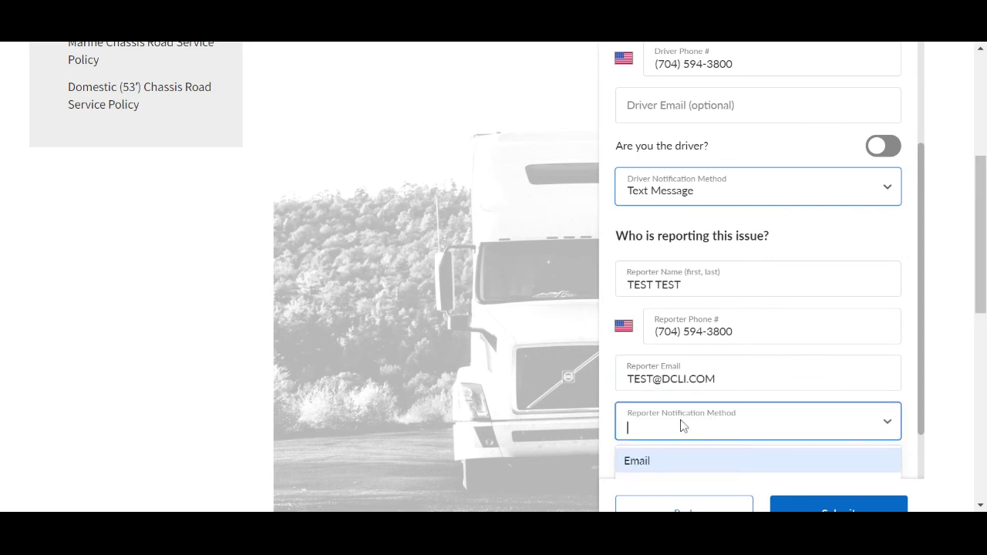
pyautogui.click(676, 462)
pyautogui.scroll(-1, 691, 466)
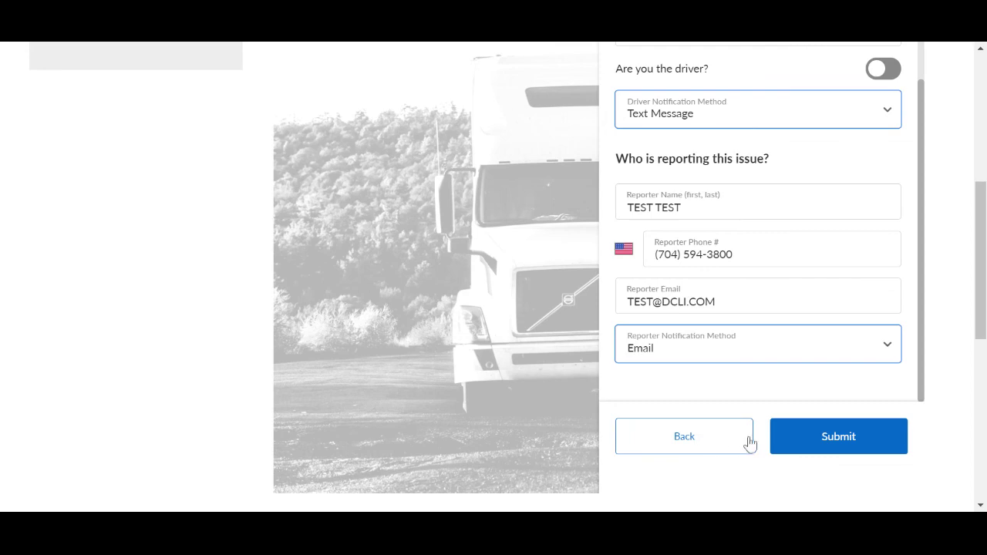
pyautogui.click(801, 441)
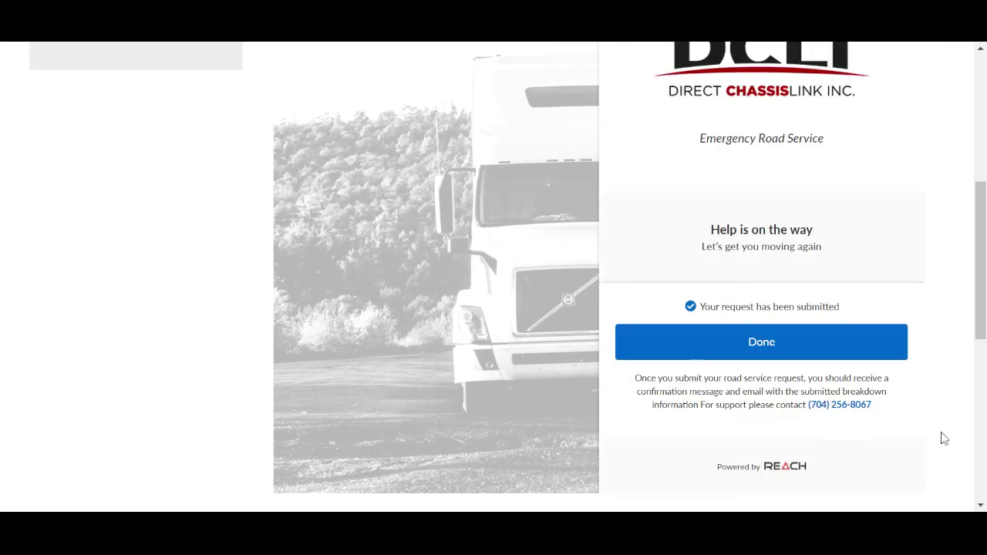
pyautogui.scroll(1, 945, 438)
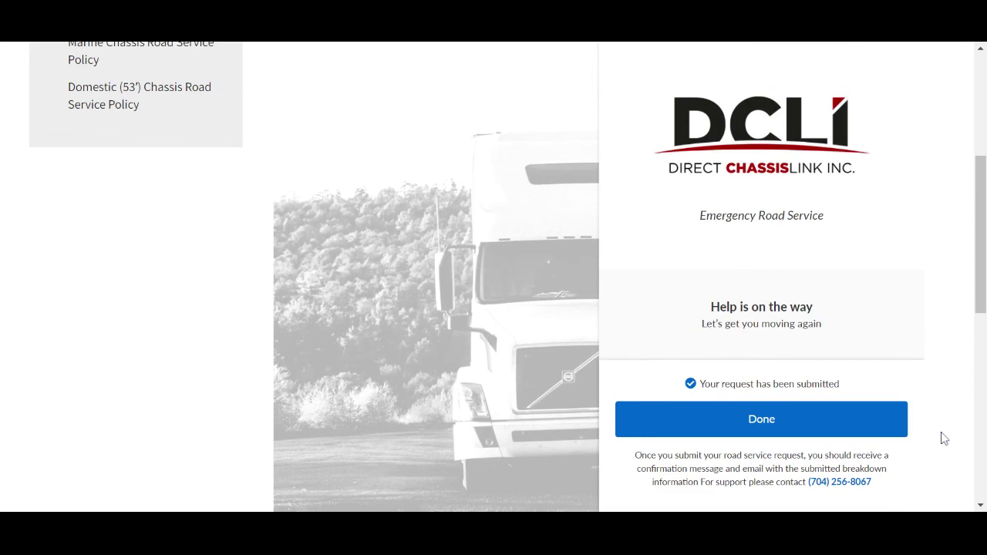